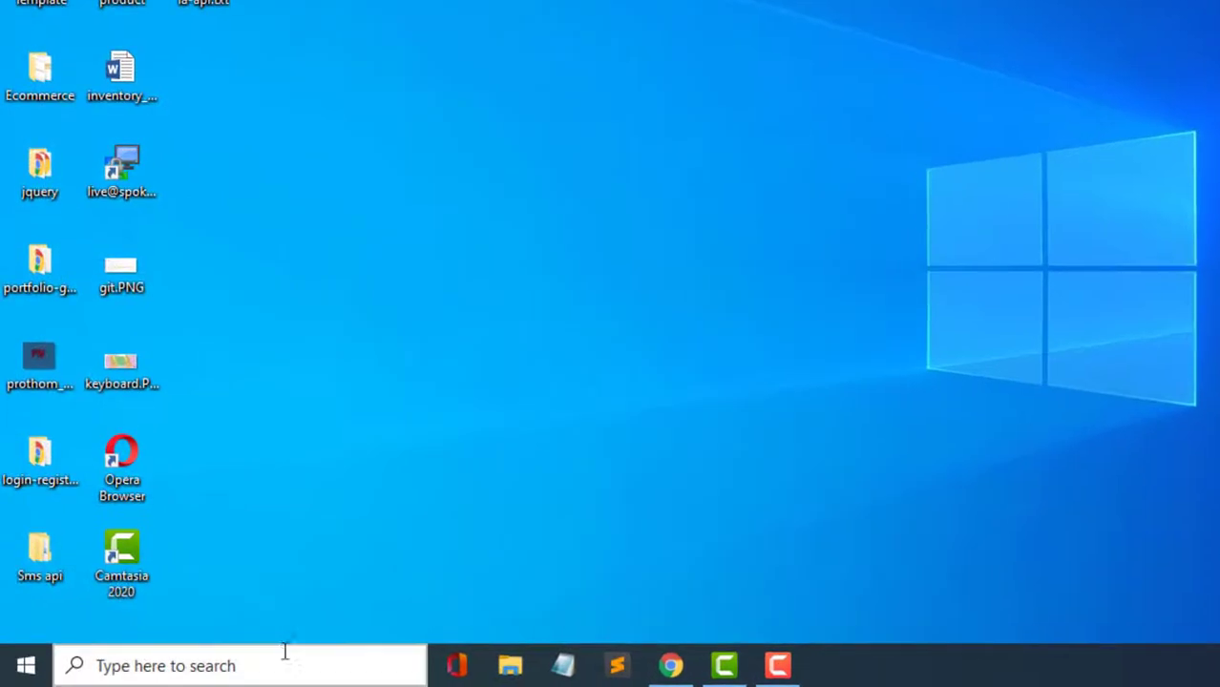
# Search Windows for "services" and open the Services app.
pyautogui.click(197, 667)
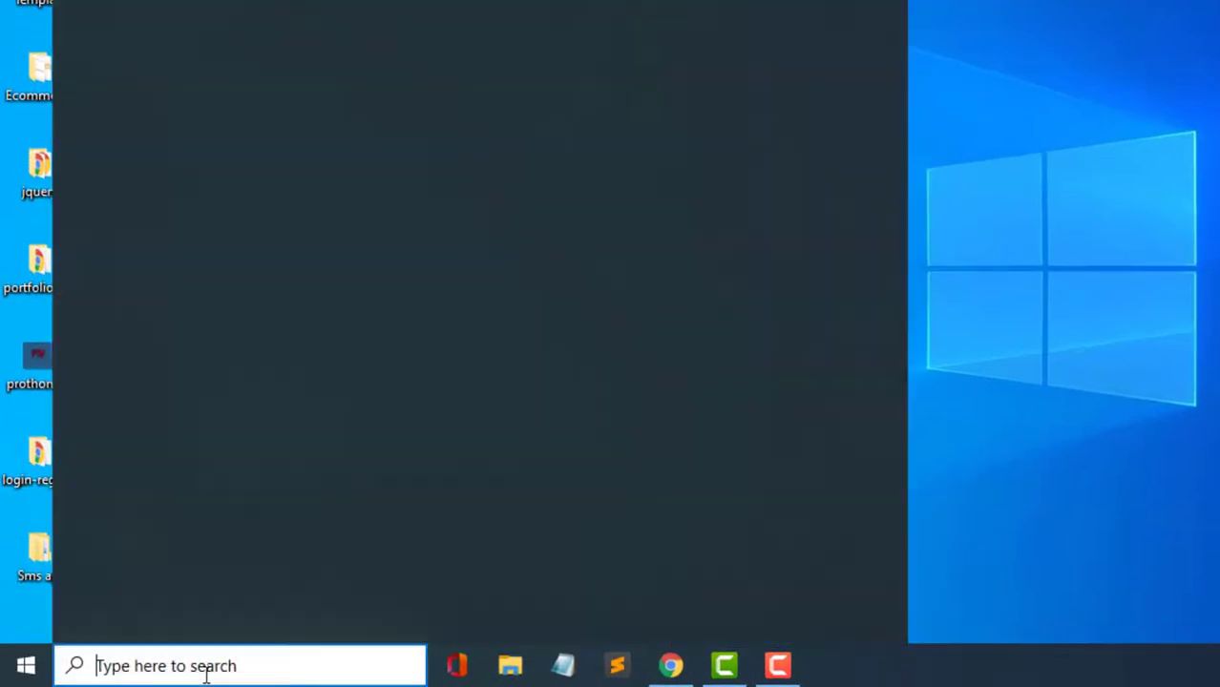
pyautogui.write('se')
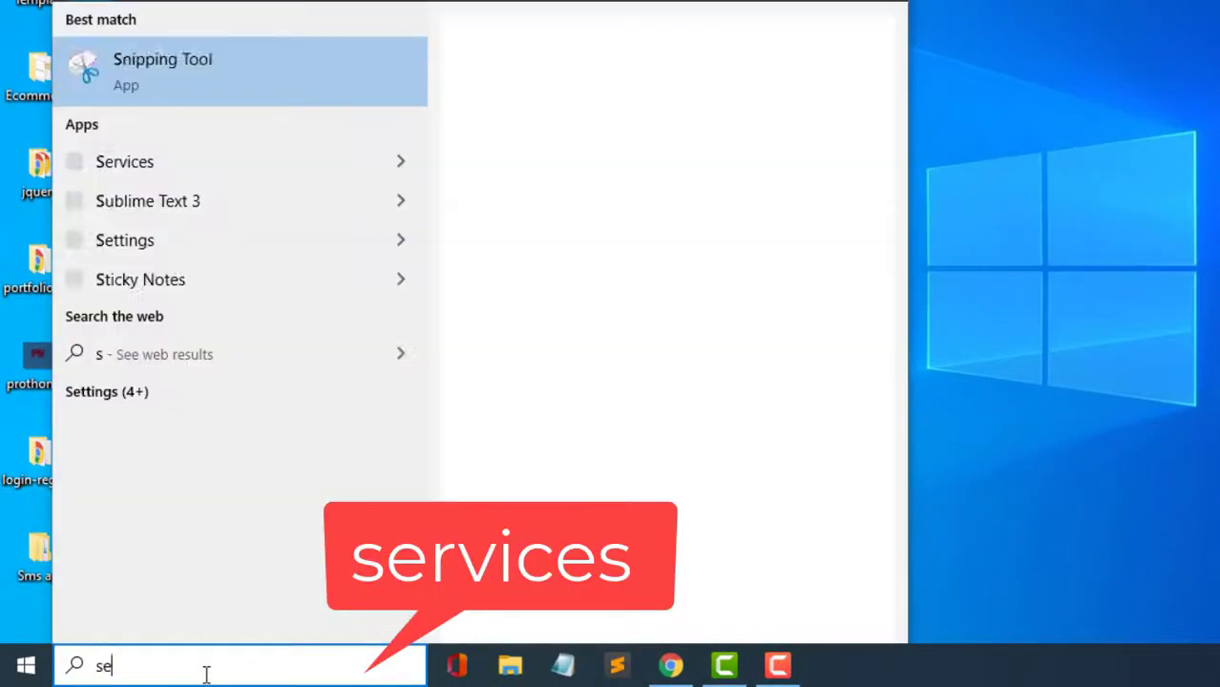
pyautogui.write('rvices')
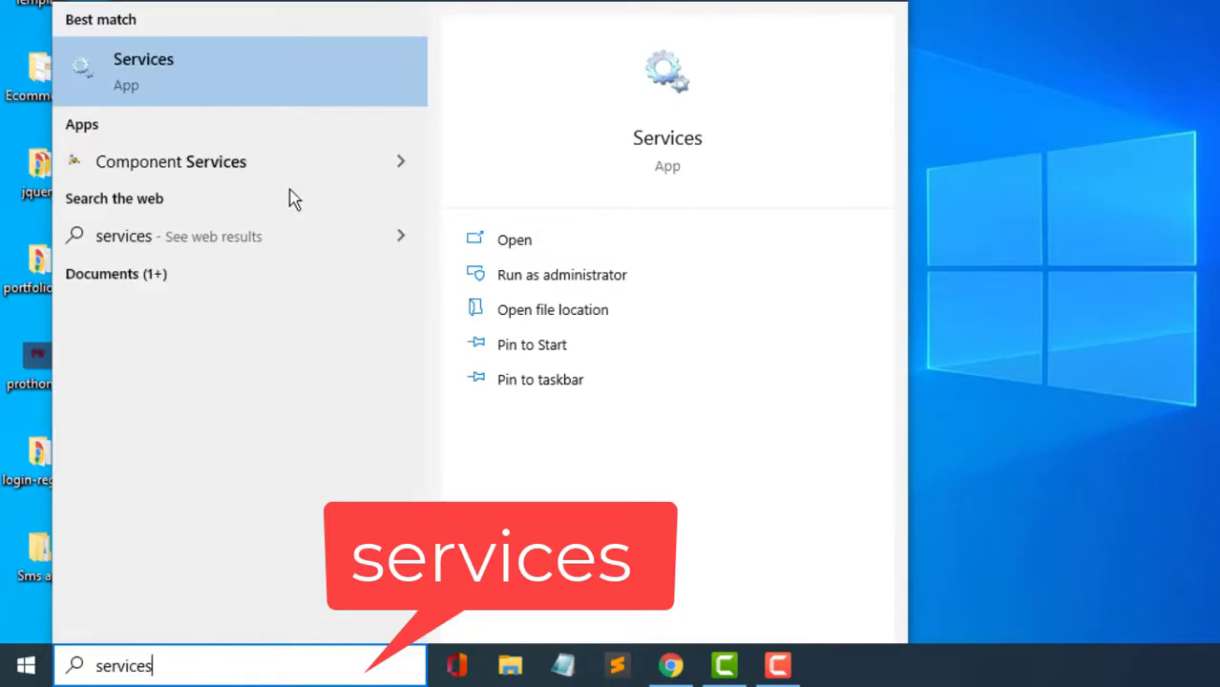
pyautogui.click(296, 84)
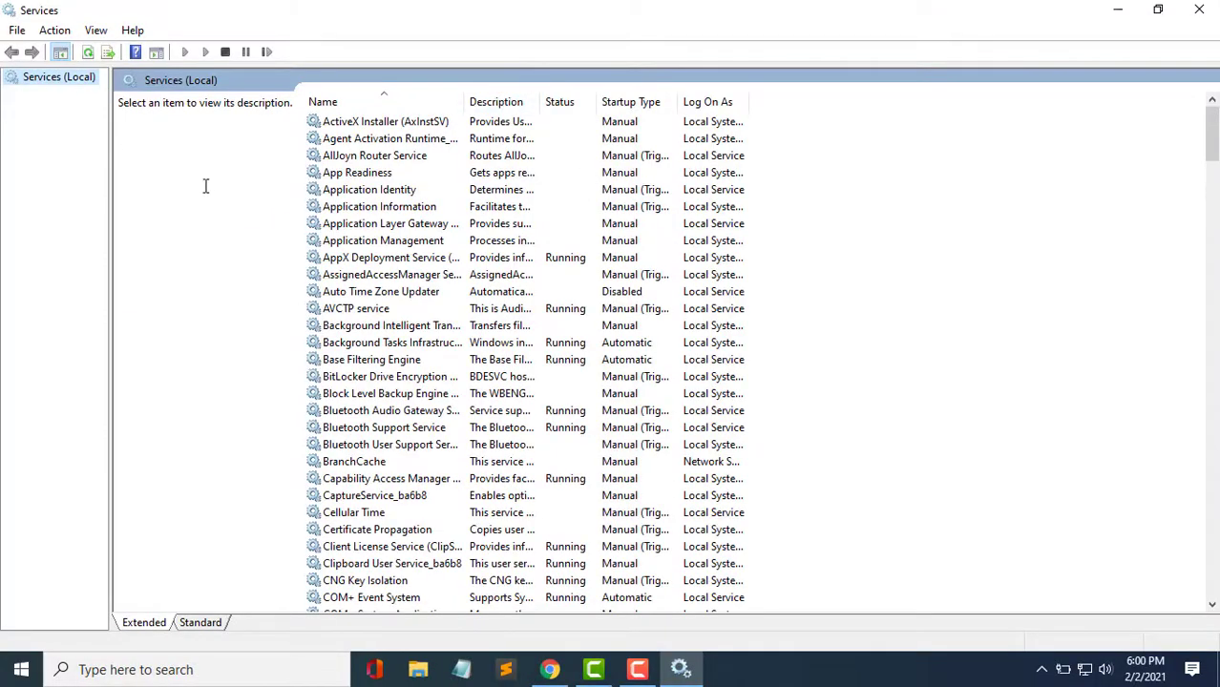
# Find the Windows Update service in the services list and open its properties.
pyautogui.scroll(-6, 411, 286)
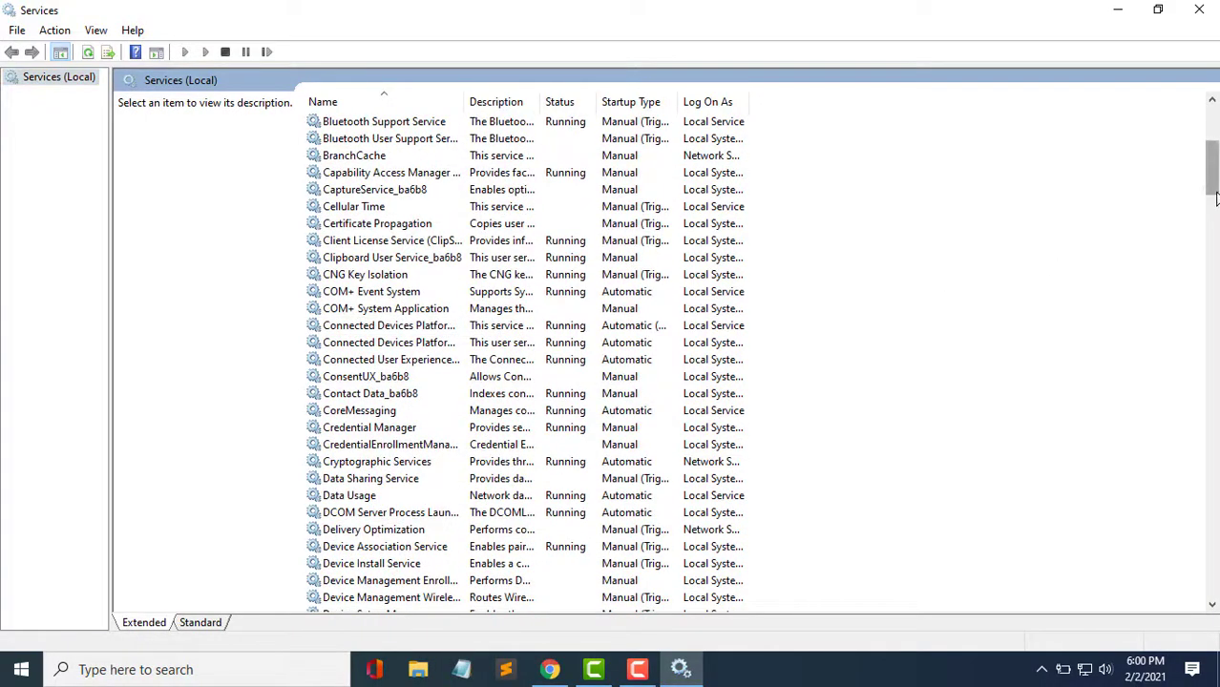
pyautogui.moveTo(1213, 191); pyautogui.dragTo(1209, 587)
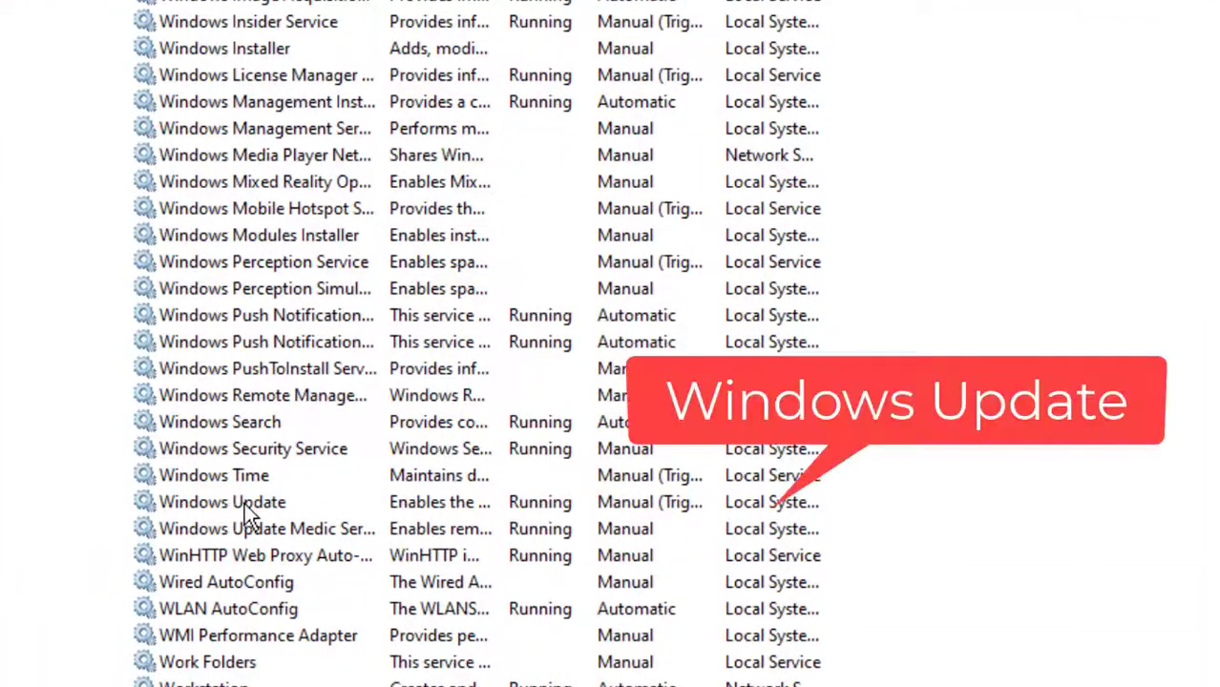
pyautogui.click(350, 458)
pyautogui.doubleClick(244, 504)
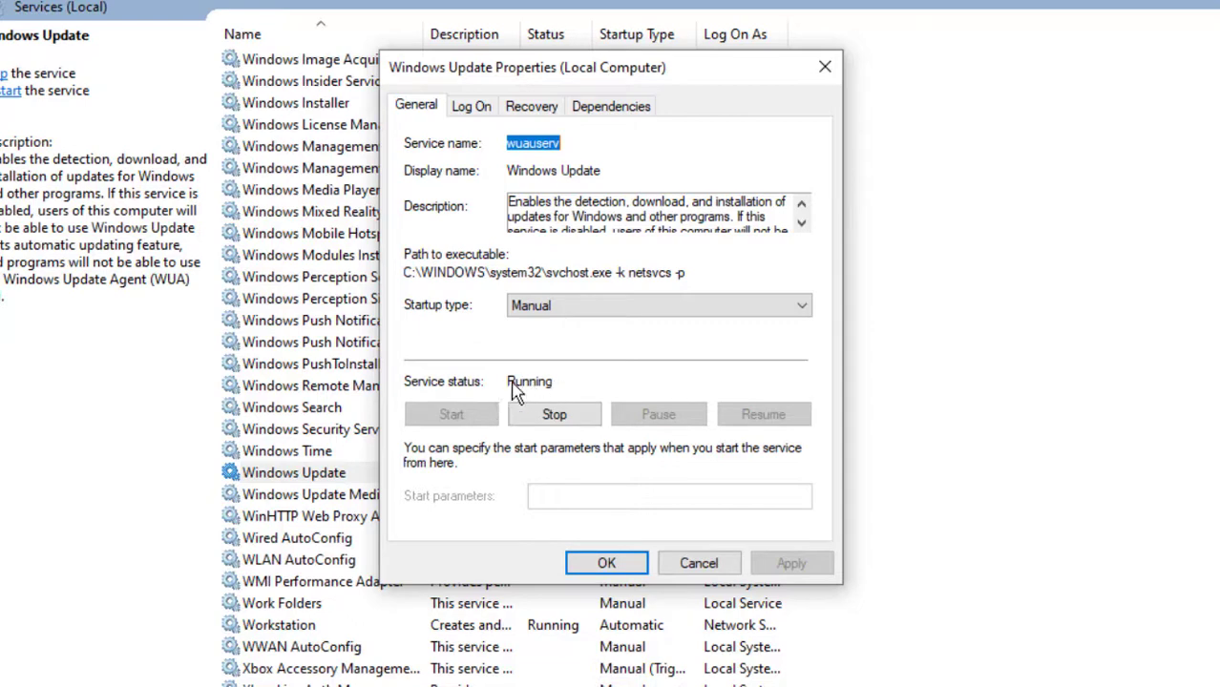
# Stop the Windows Update service and set its startup type to Disabled, then apply the change and close Services.
pyautogui.click(554, 416)
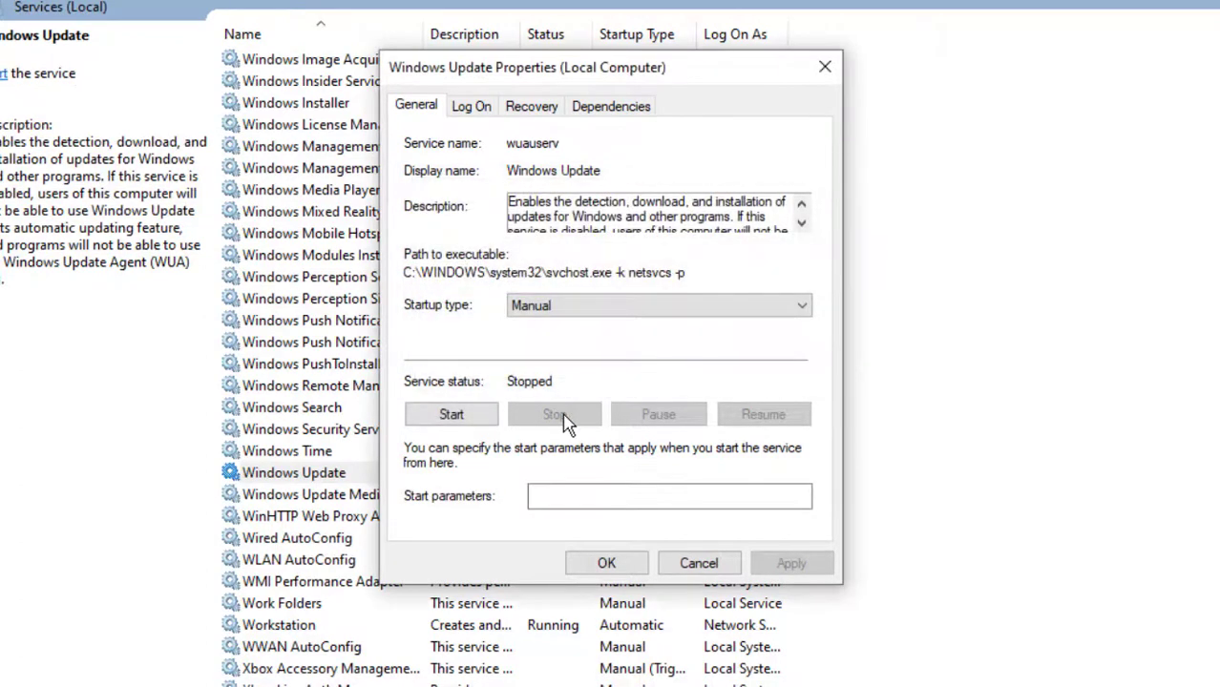
pyautogui.click(546, 306)
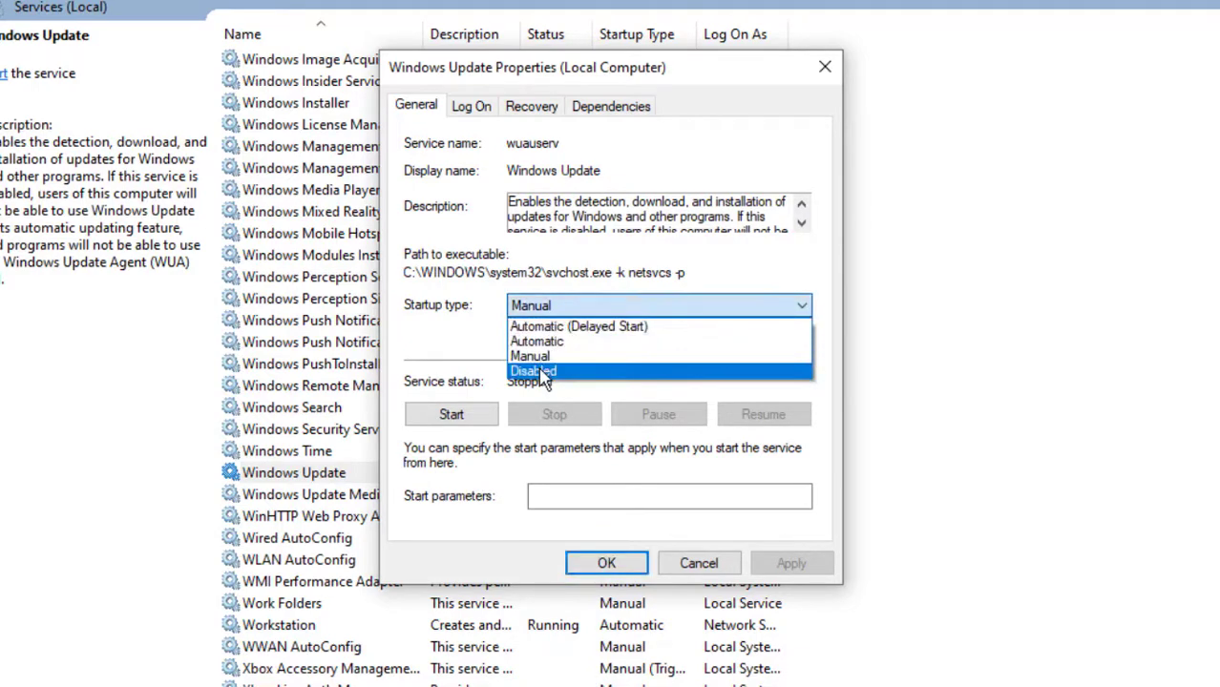
pyautogui.click(540, 371)
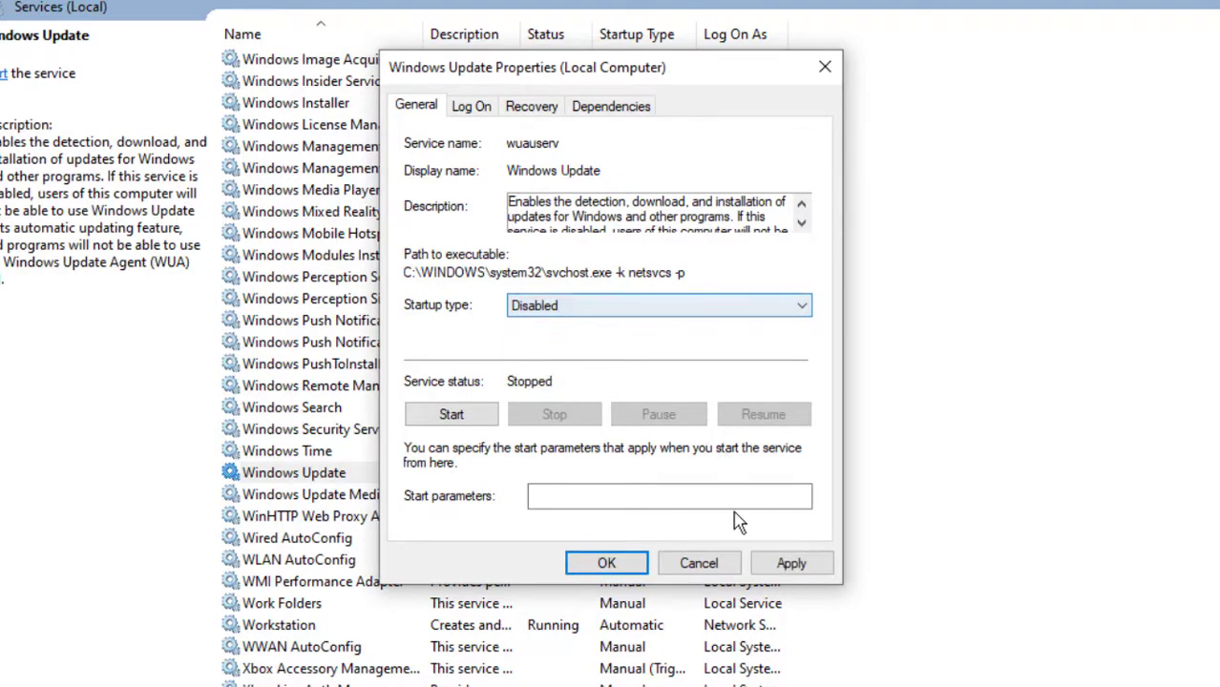
pyautogui.click(791, 563)
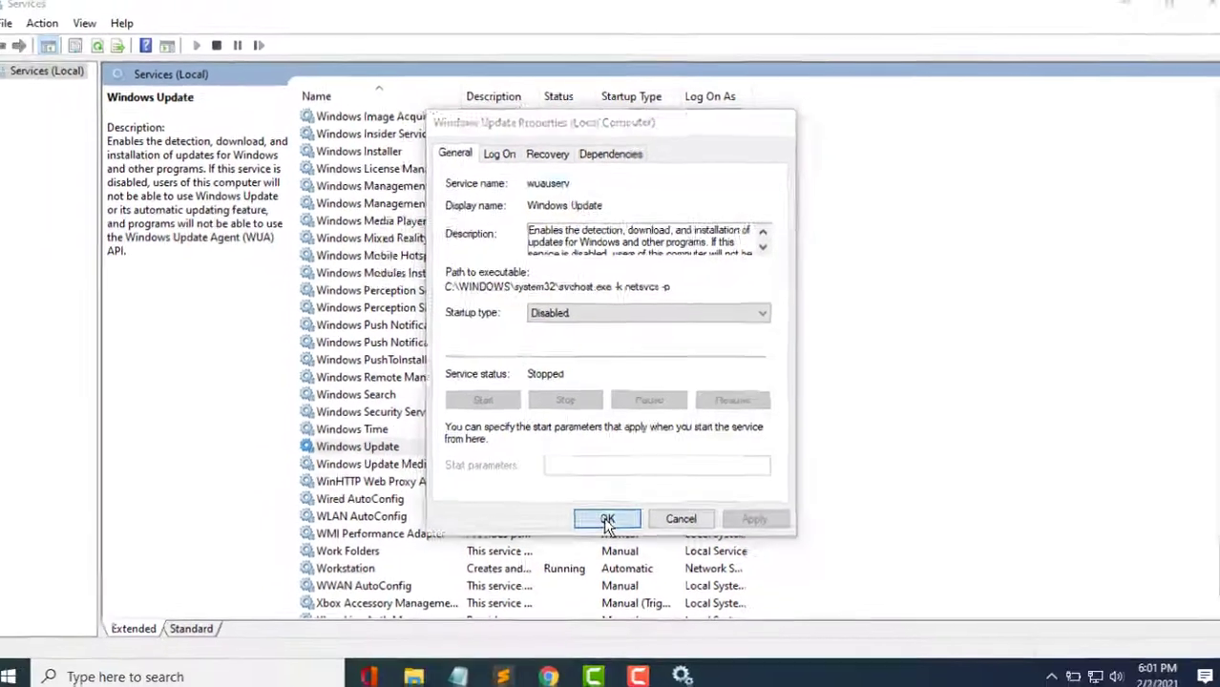
pyautogui.click(607, 563)
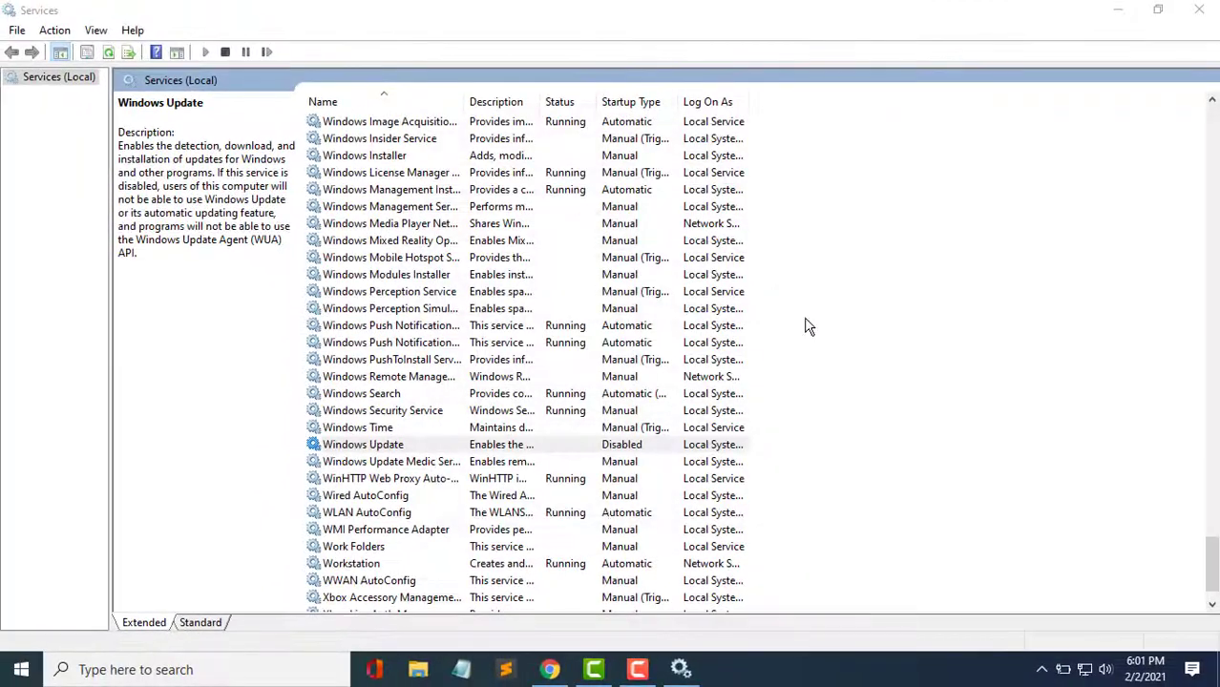
pyautogui.click(1199, 9)
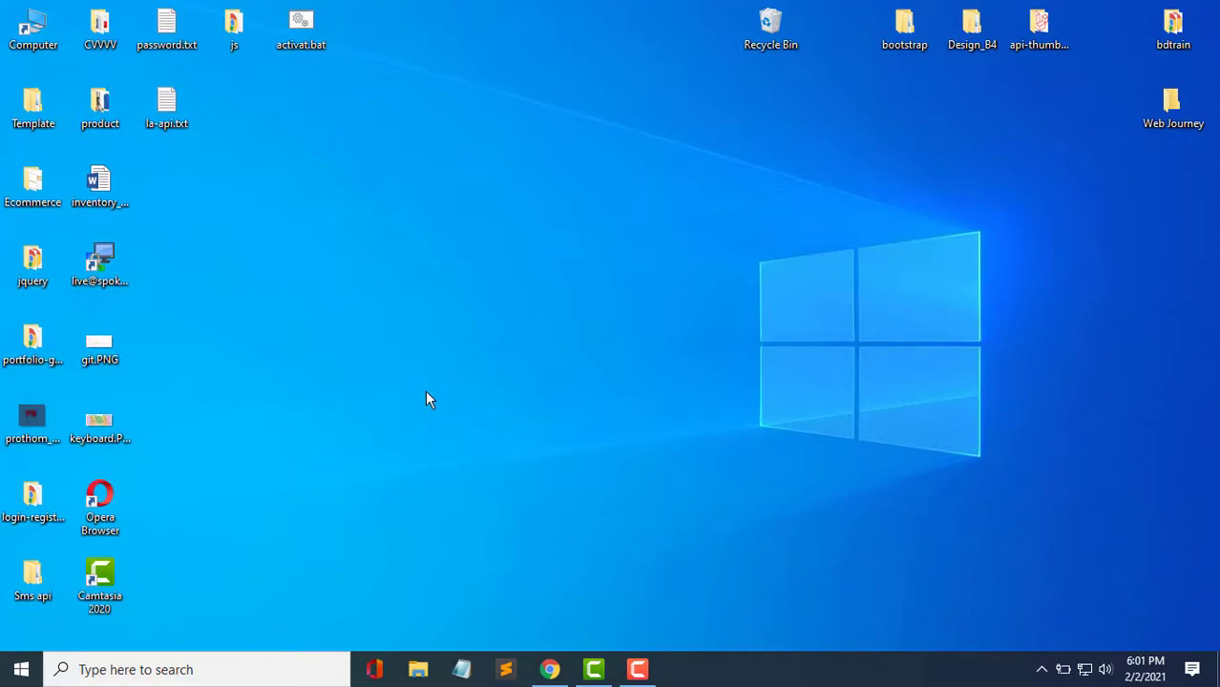
# Search Windows for "gpedit.msc", open the Local Group Policy Editor maximized and widen its policy tree.
pyautogui.click(195, 674)
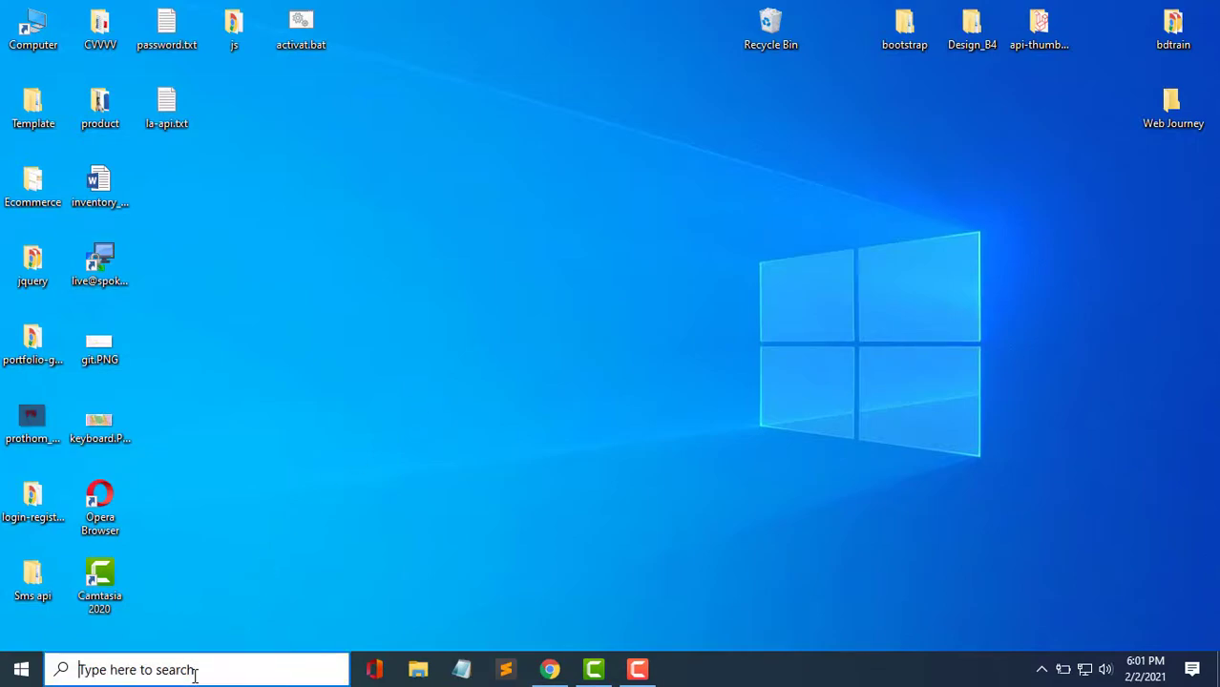
pyautogui.write('g')
pyautogui.write('pedit')
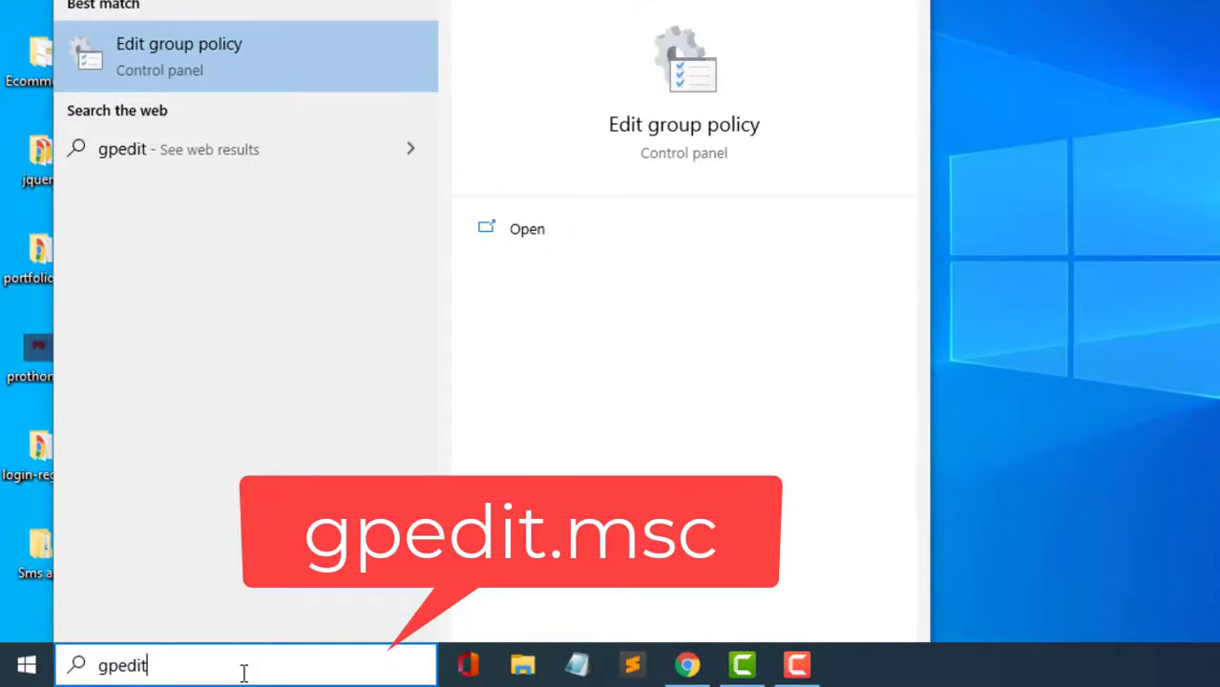
pyautogui.write('.msc')
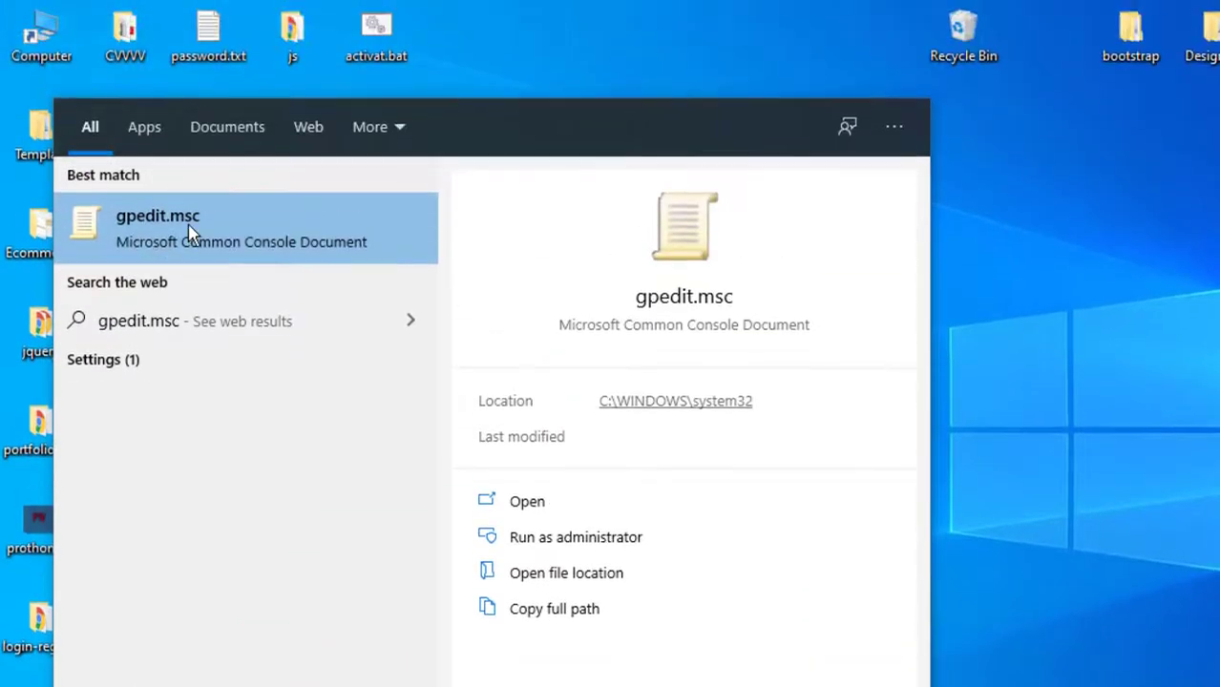
pyautogui.click(191, 233)
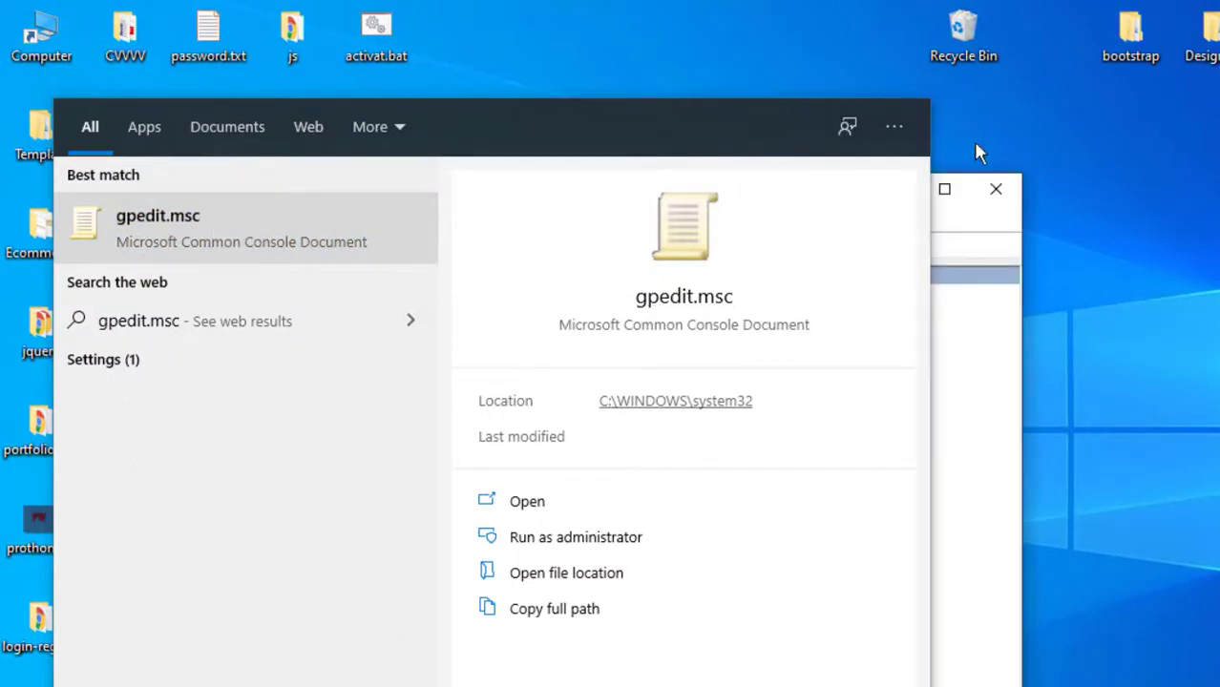
pyautogui.click(942, 155)
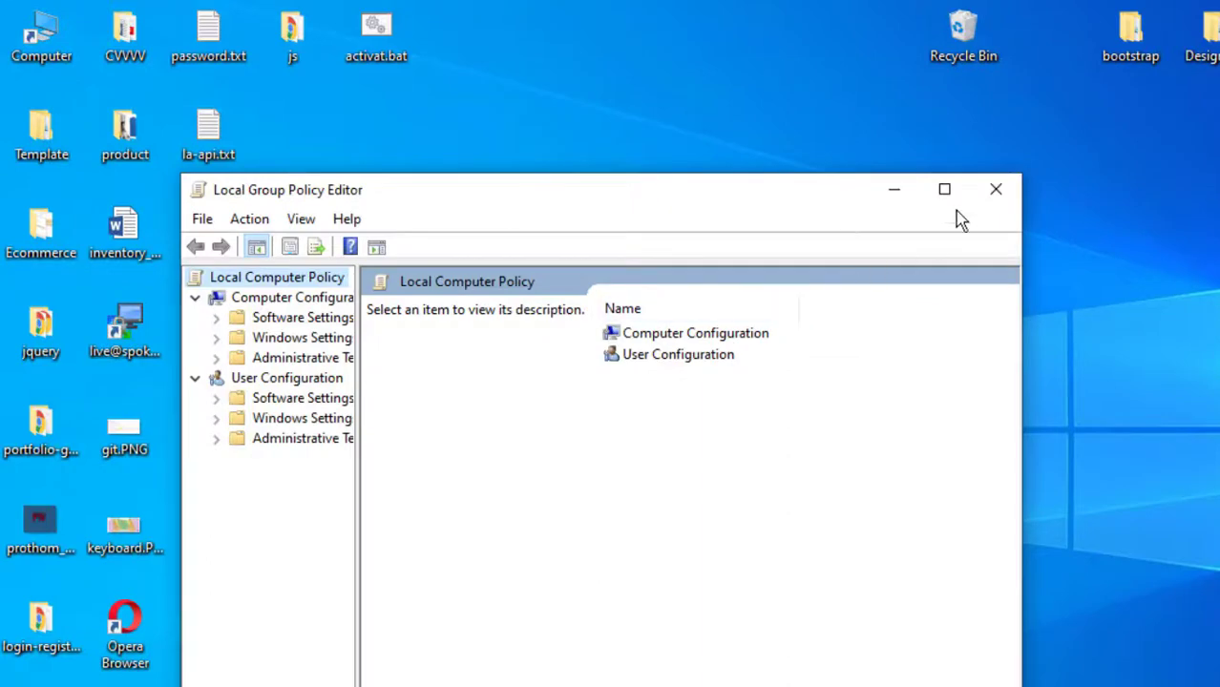
pyautogui.click(945, 190)
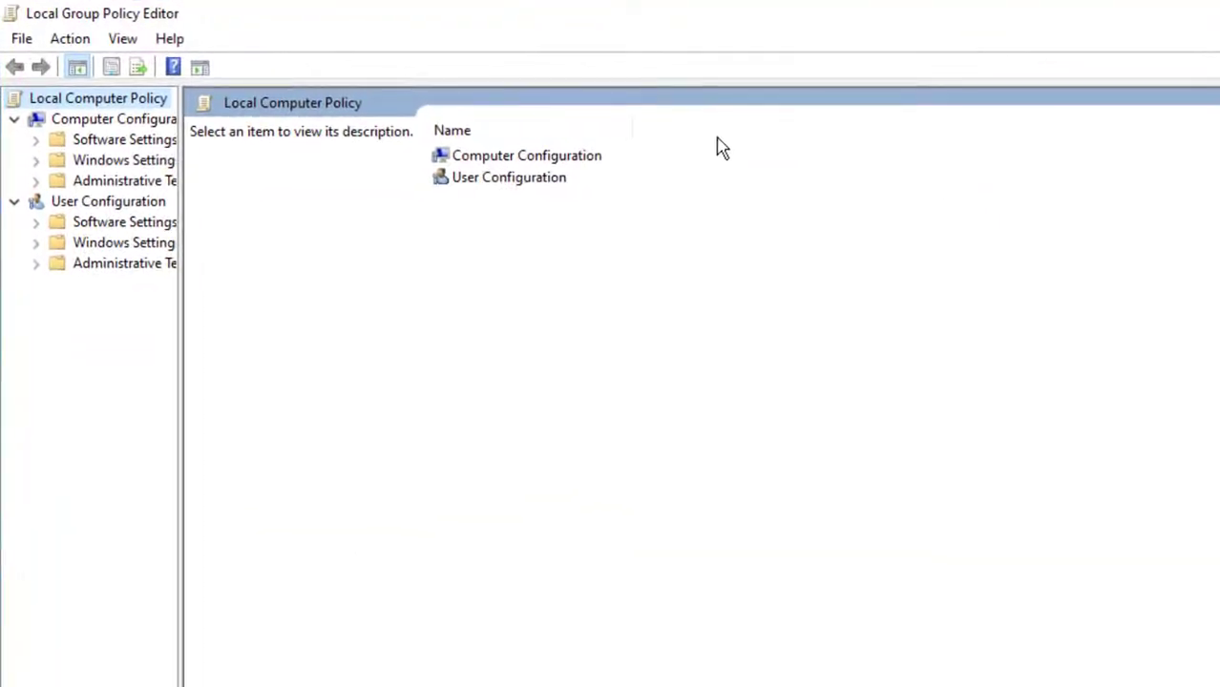
pyautogui.moveTo(182, 401); pyautogui.dragTo(287, 404)
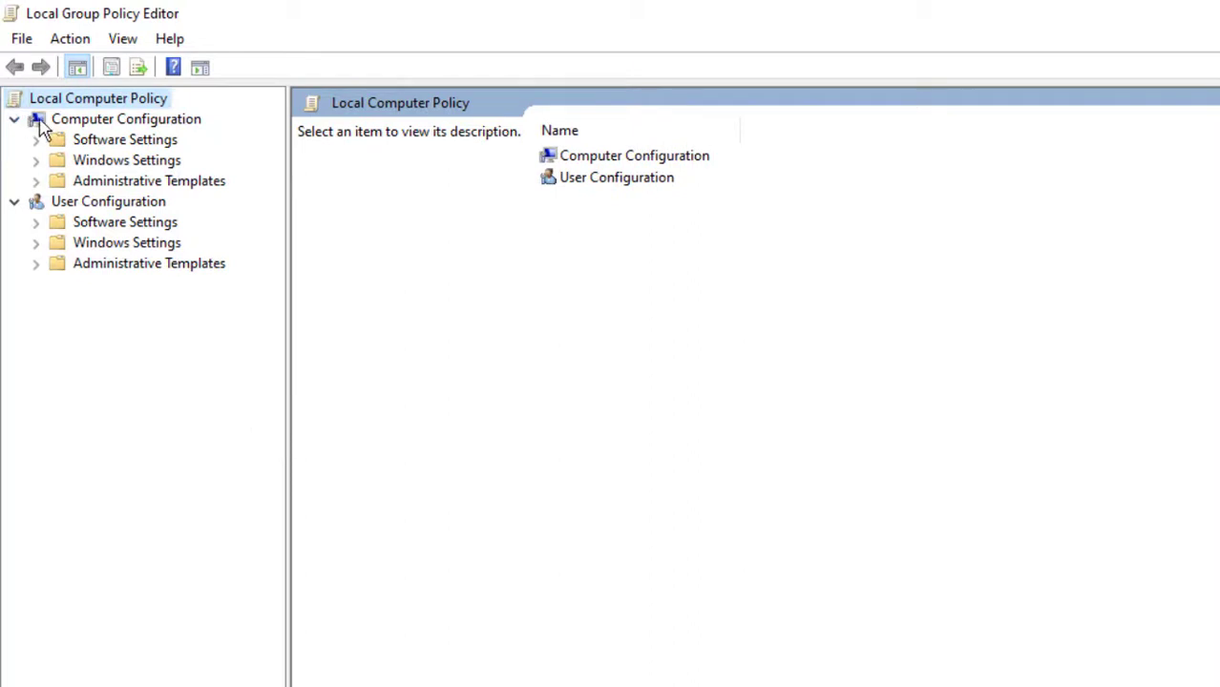
# Under Computer Configuration, open Administrative Templates > Windows Components > Windows Update in the policy tree.
pyautogui.doubleClick(134, 184)
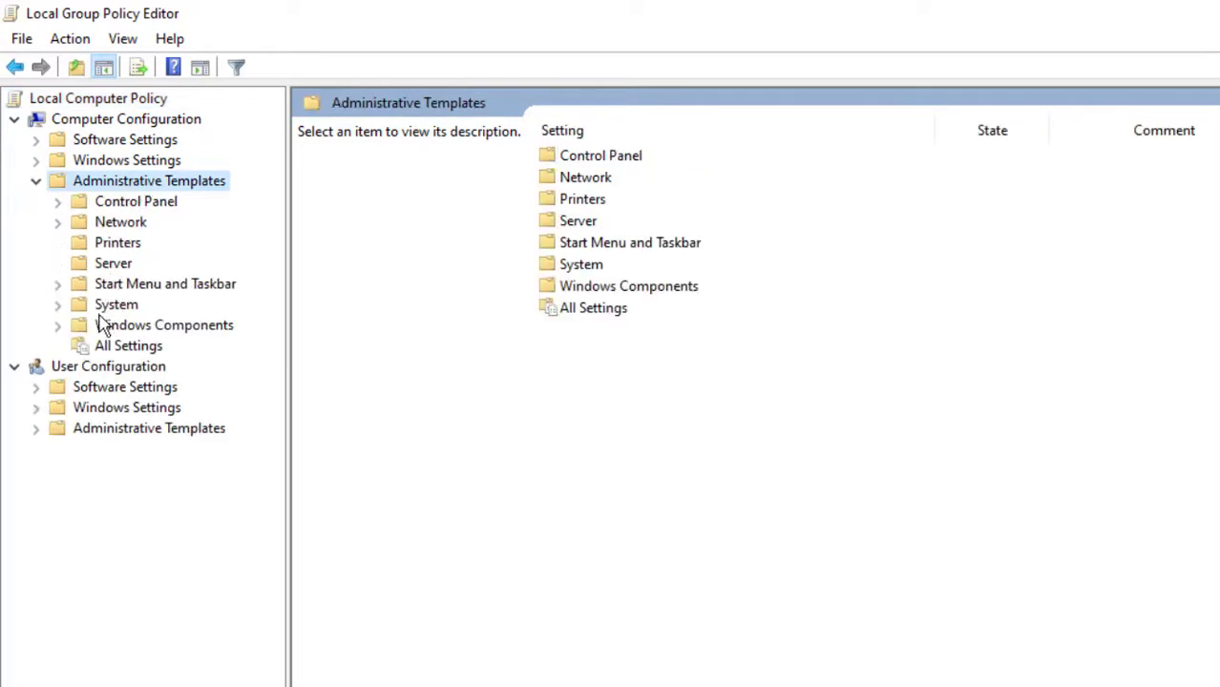
pyautogui.doubleClick(170, 328)
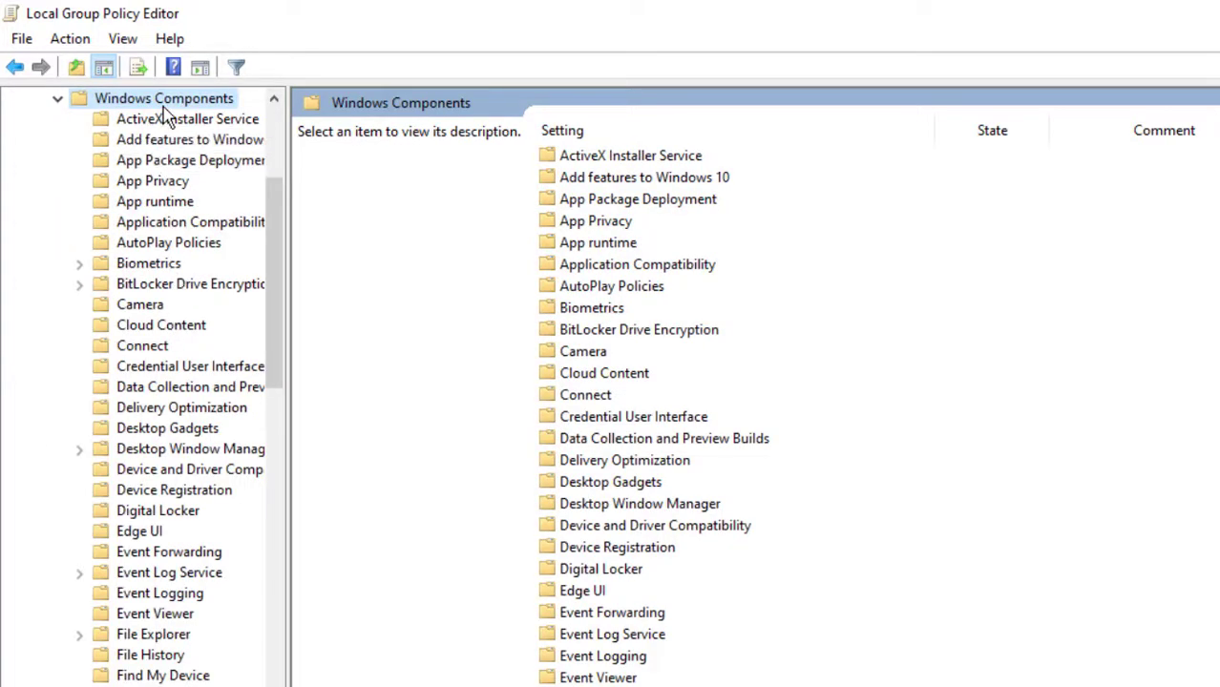
pyautogui.scroll(-6, 172, 238)
pyautogui.scroll(-14, 134, 315)
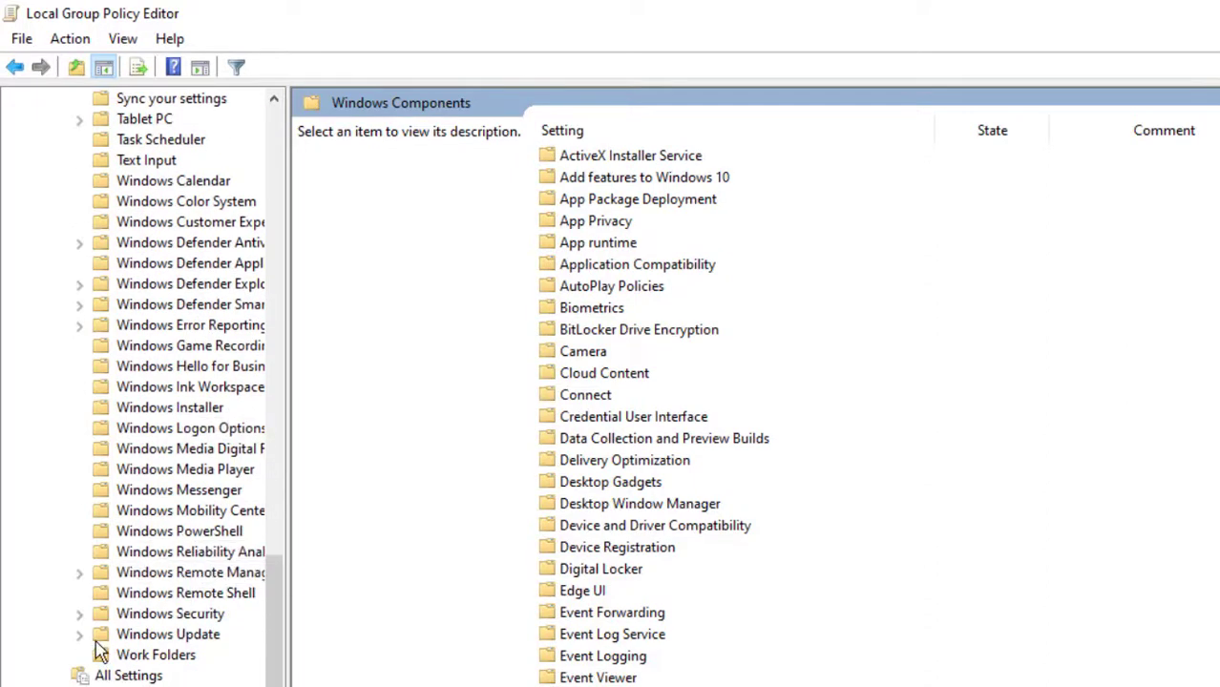
pyautogui.click(186, 639)
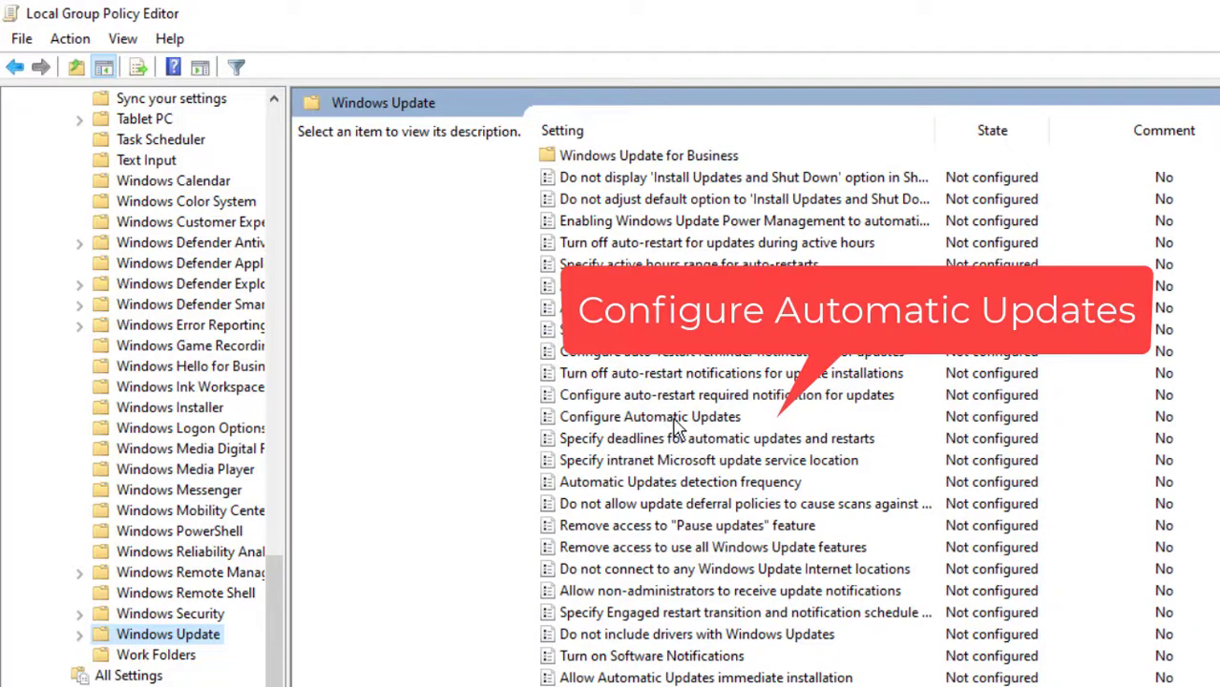
# Set the Configure Automatic Updates policy to Disabled, apply it and close the Local Group Policy Editor.
pyautogui.doubleClick(635, 420)
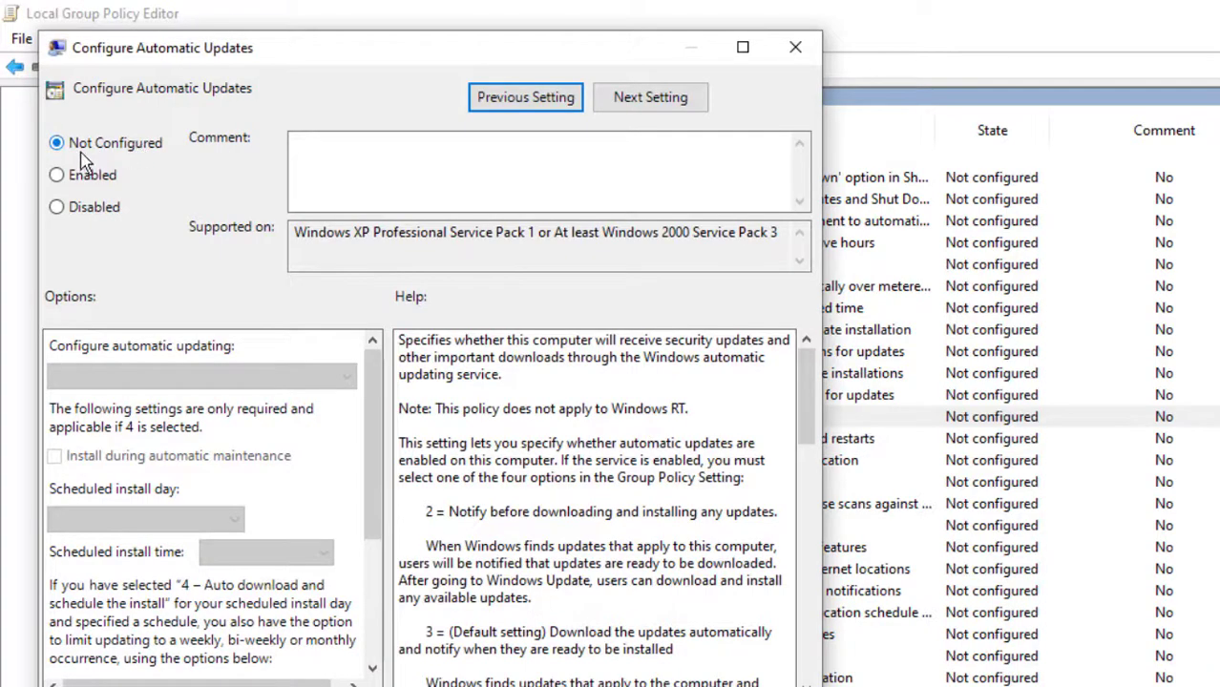
pyautogui.click(56, 206)
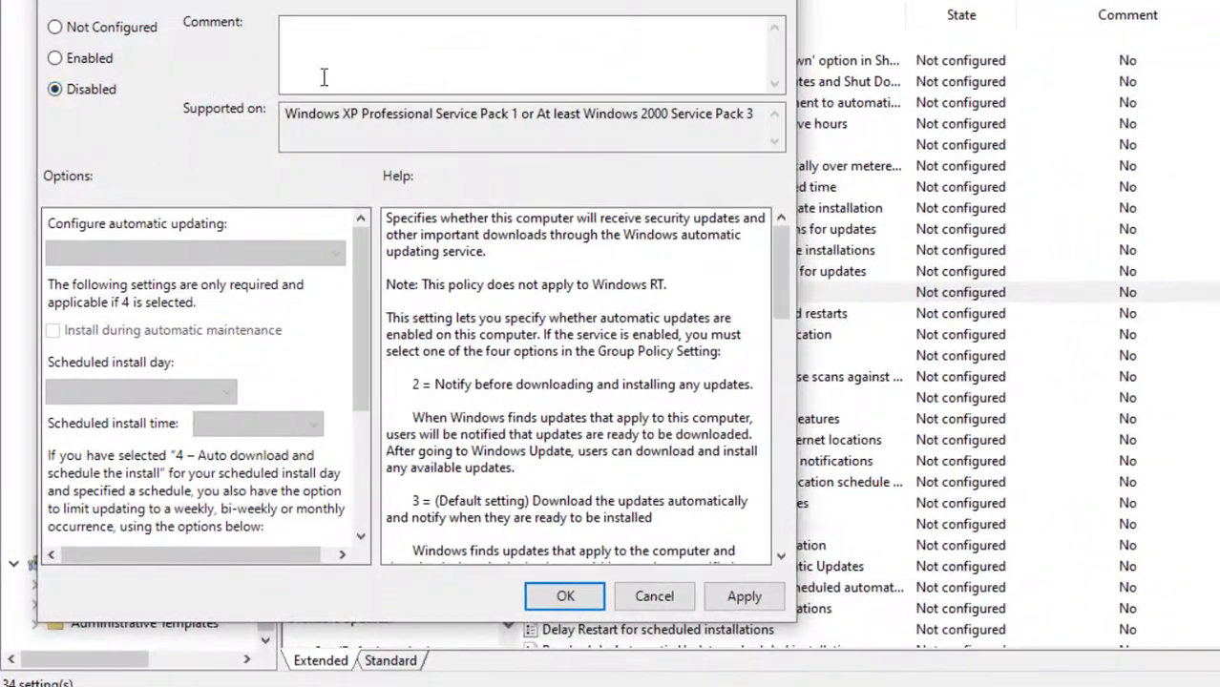
pyautogui.click(742, 595)
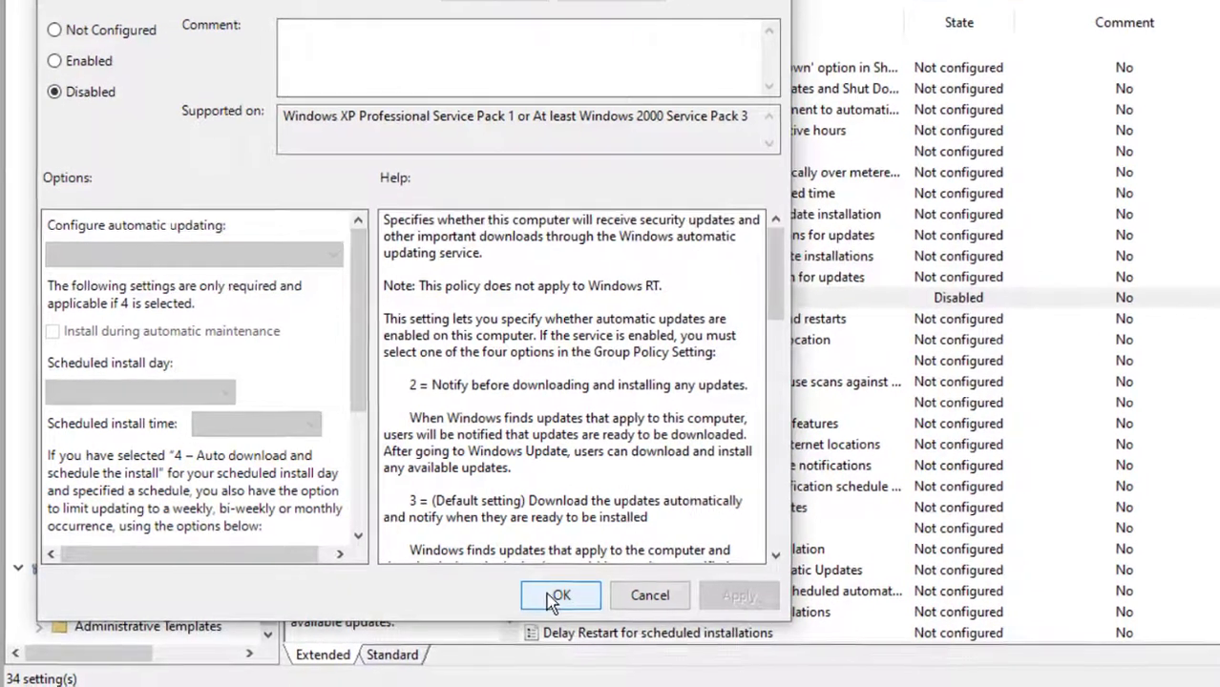
pyautogui.click(559, 595)
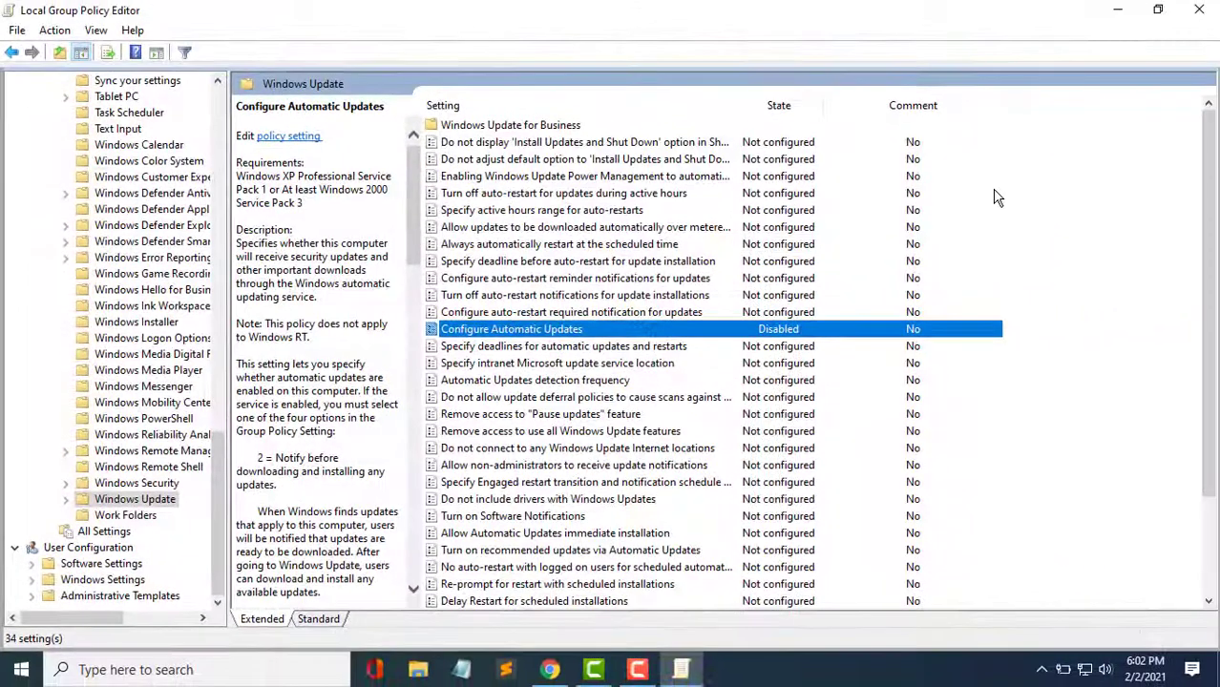
pyautogui.click(1198, 9)
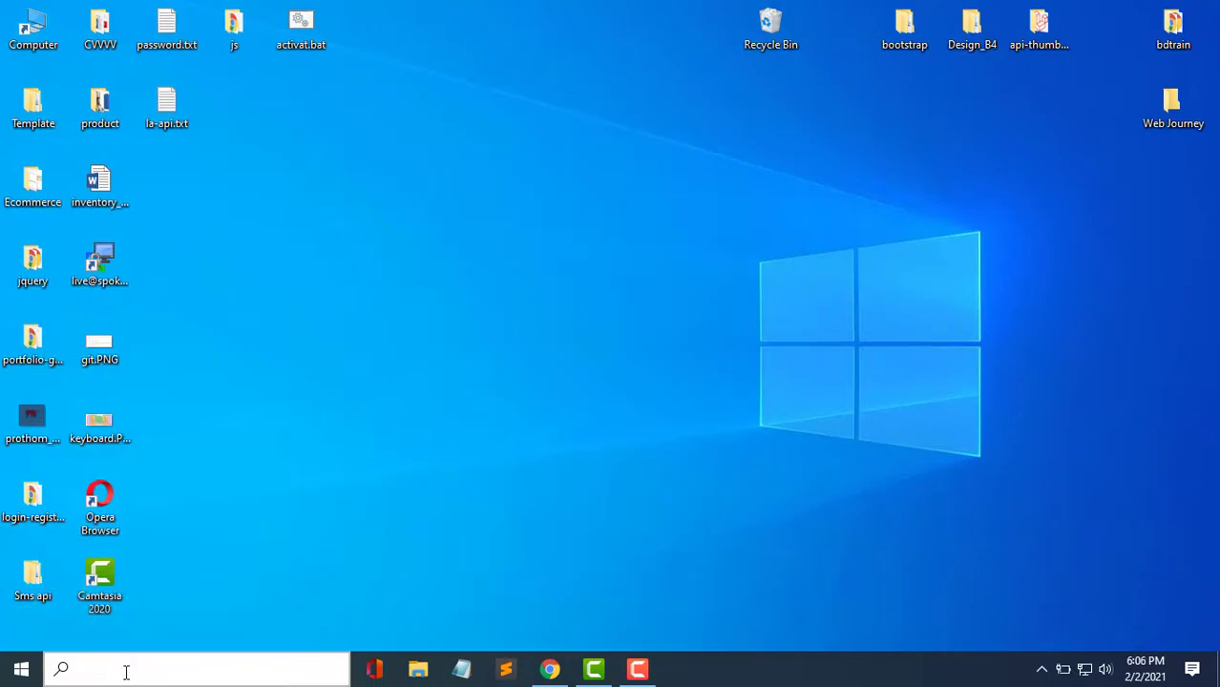
# Search Windows for "regedit" and open the Registry Editor.
pyautogui.click(125, 670)
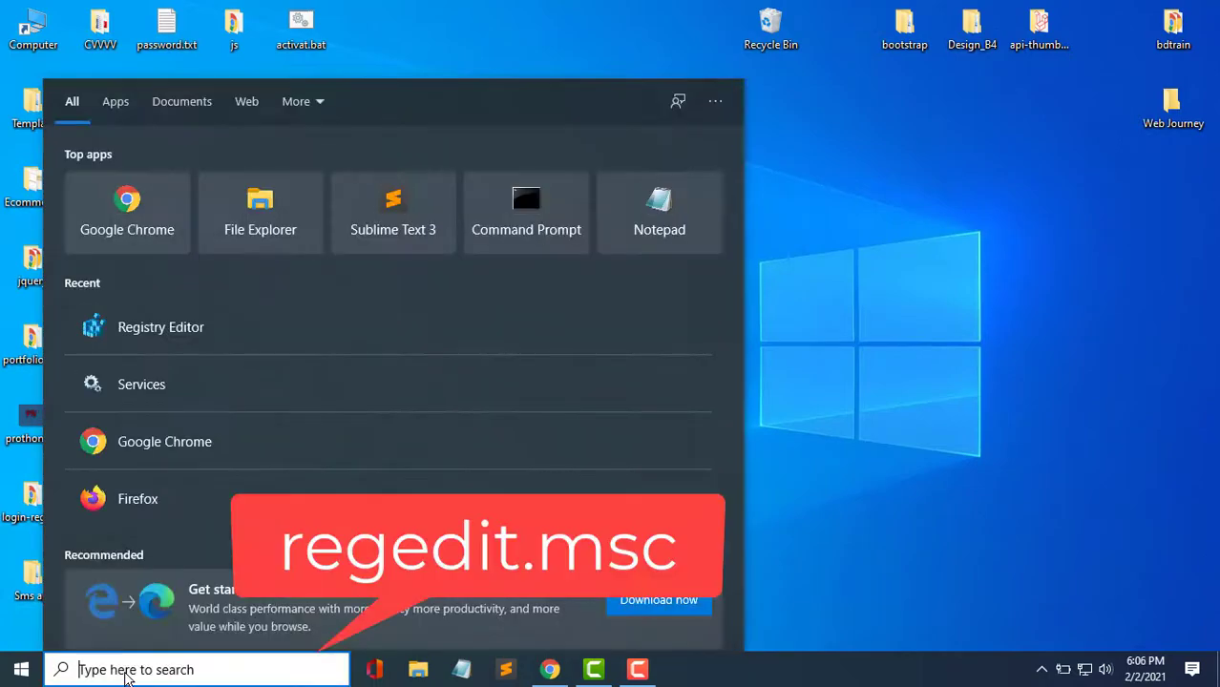
pyautogui.write('reg')
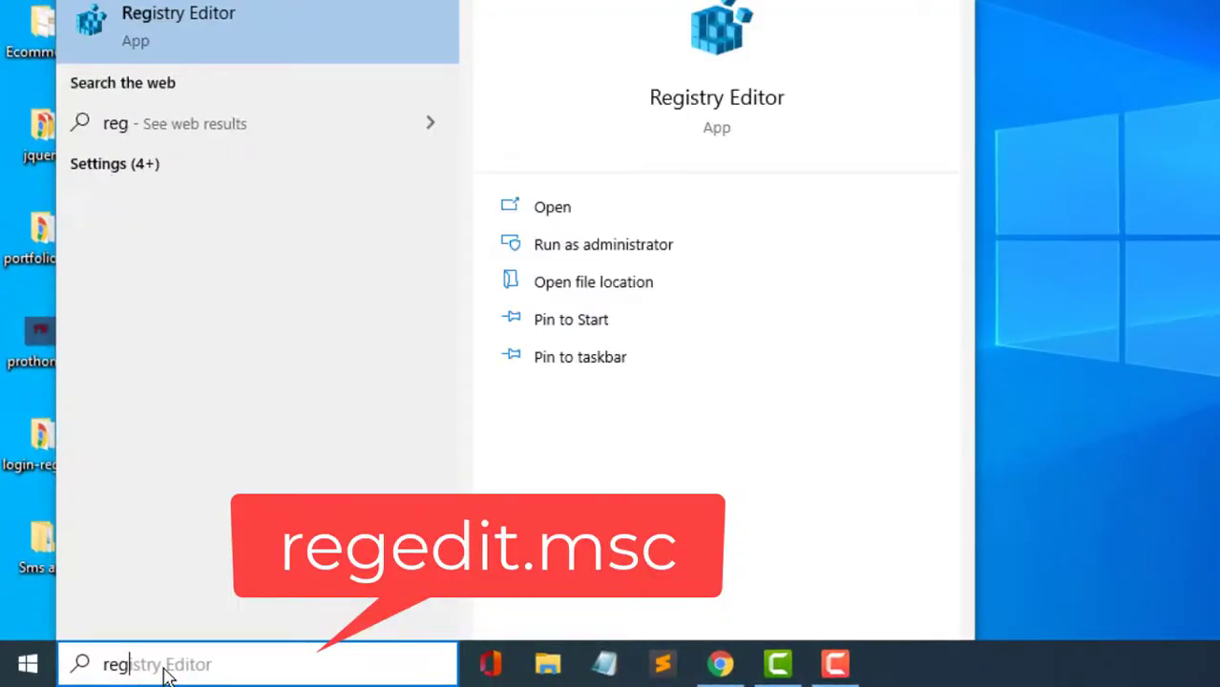
pyautogui.write('edit')
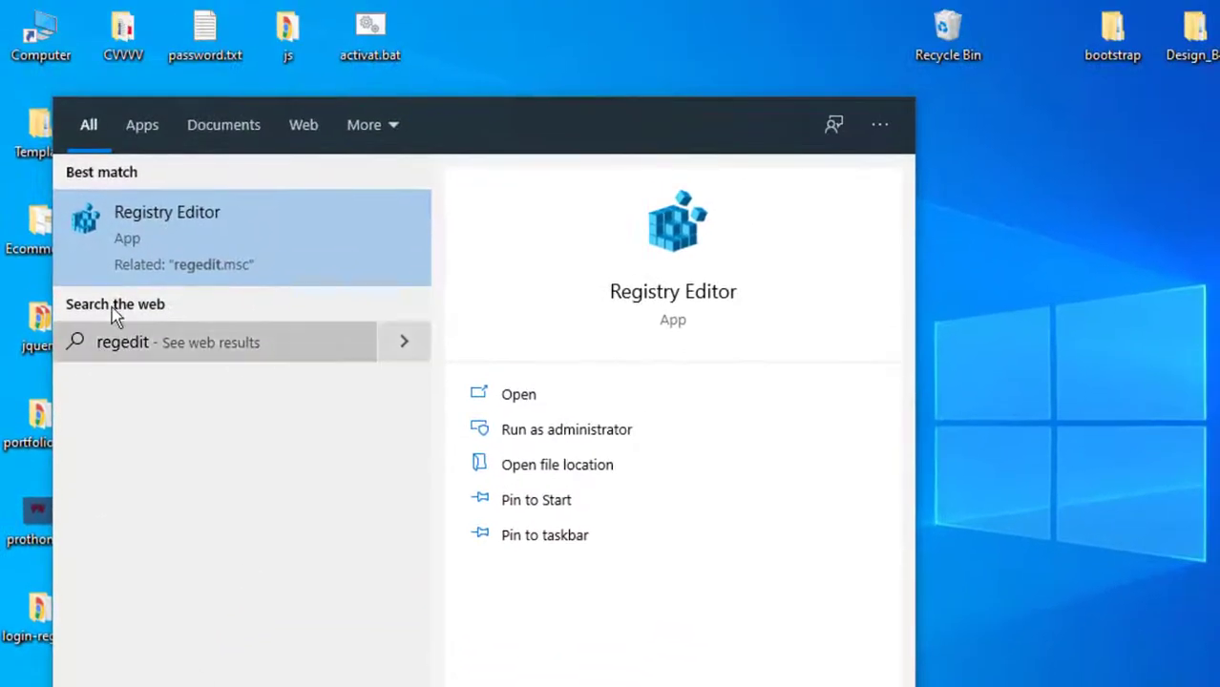
pyautogui.click(186, 231)
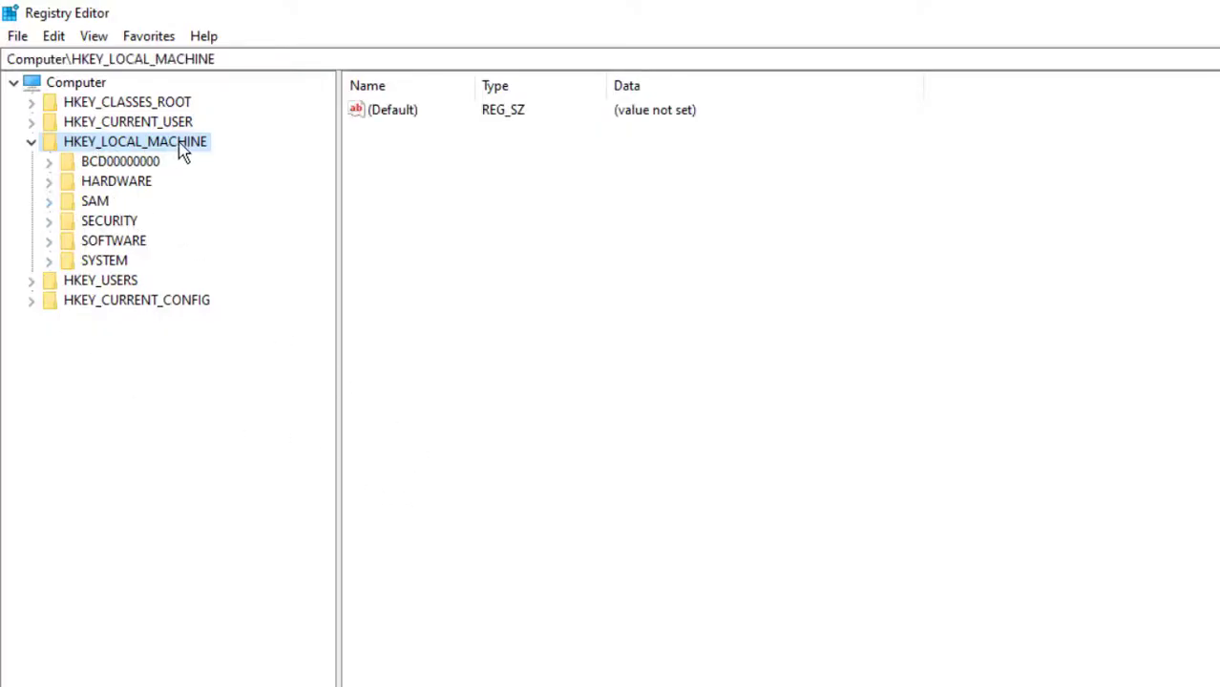
# Under HKEY_LOCAL_MACHINE, expand SOFTWARE > Policies > Microsoft in the registry tree.
pyautogui.doubleClick(105, 244)
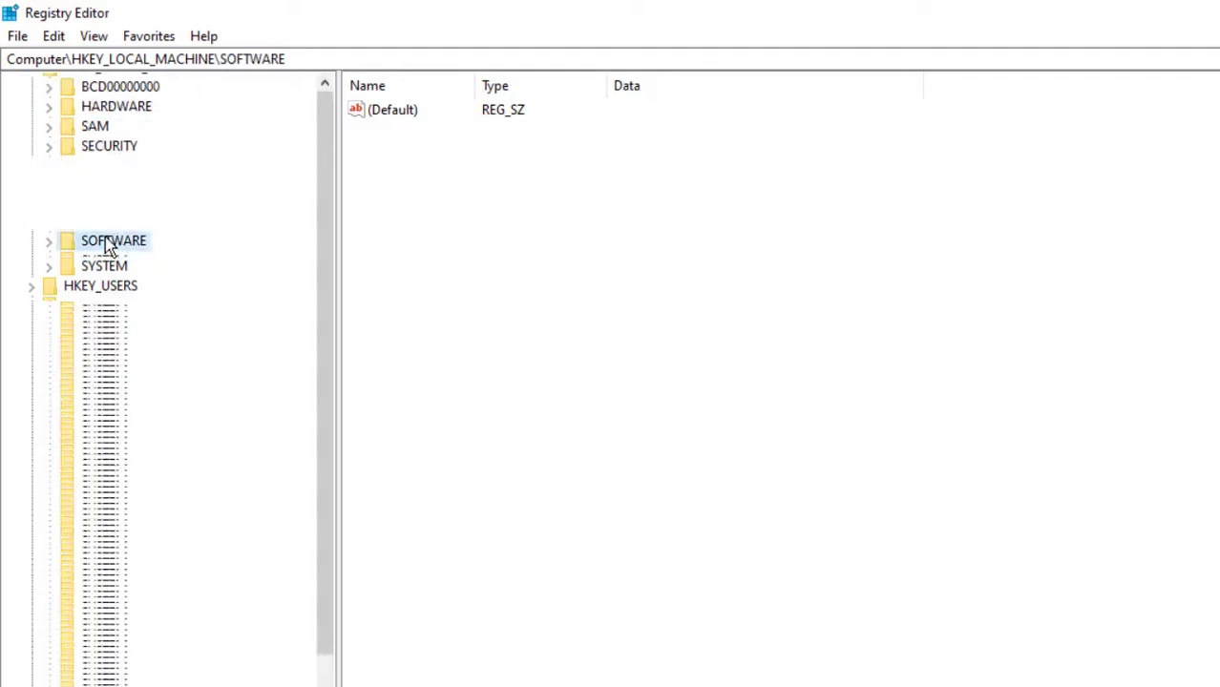
pyautogui.scroll(-1, 189, 286)
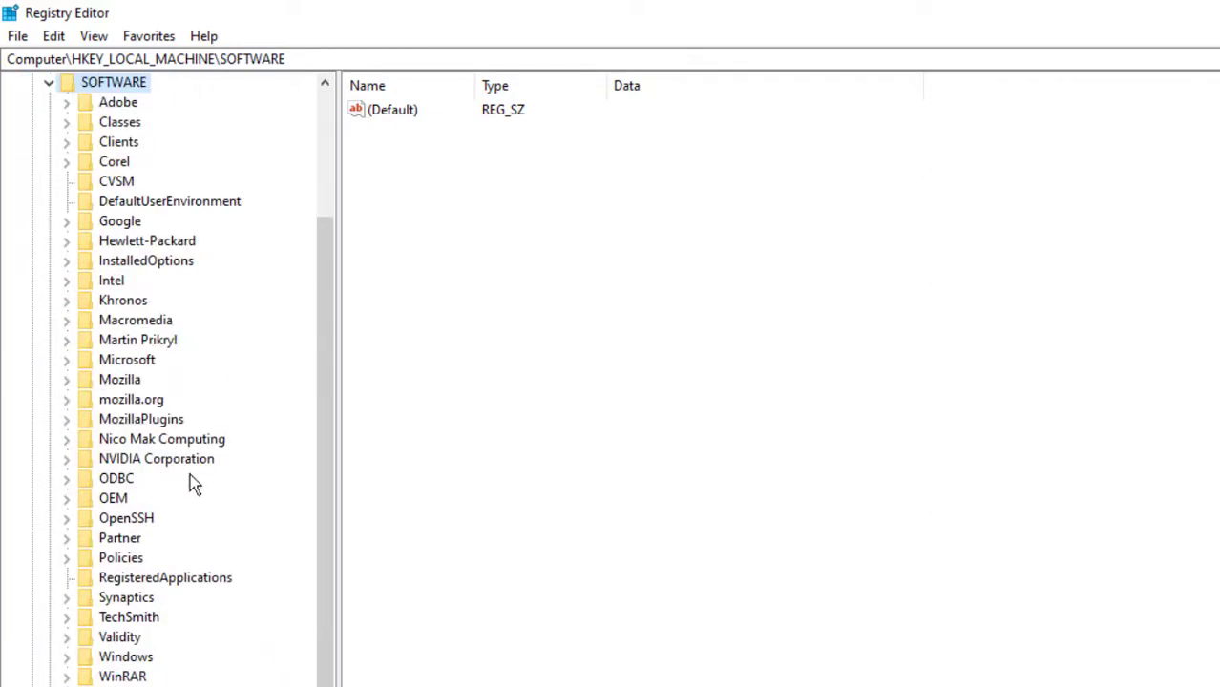
pyautogui.doubleClick(118, 561)
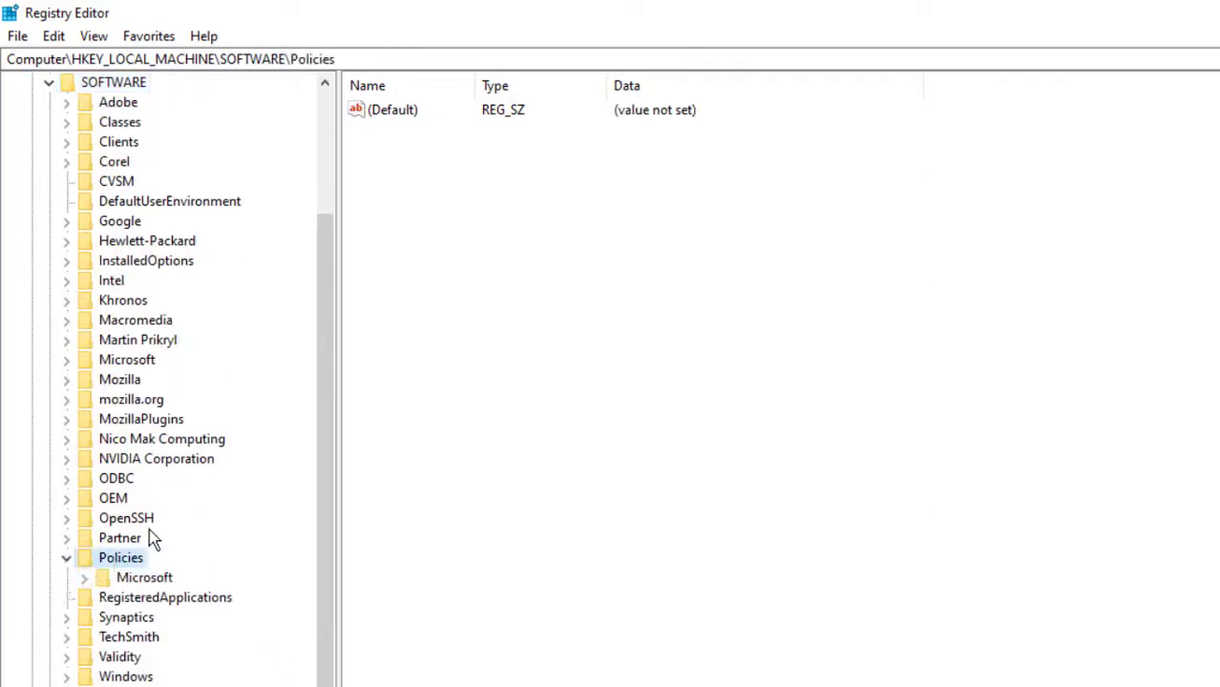
pyautogui.doubleClick(143, 561)
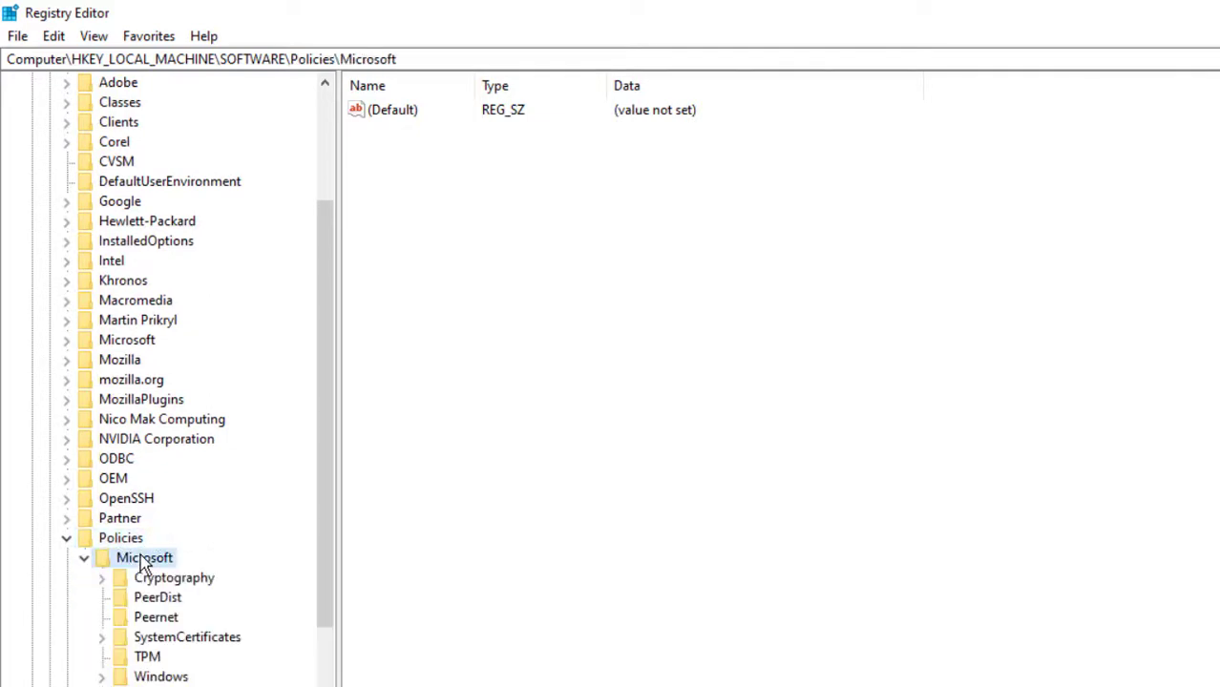
pyautogui.scroll(-2, 170, 474)
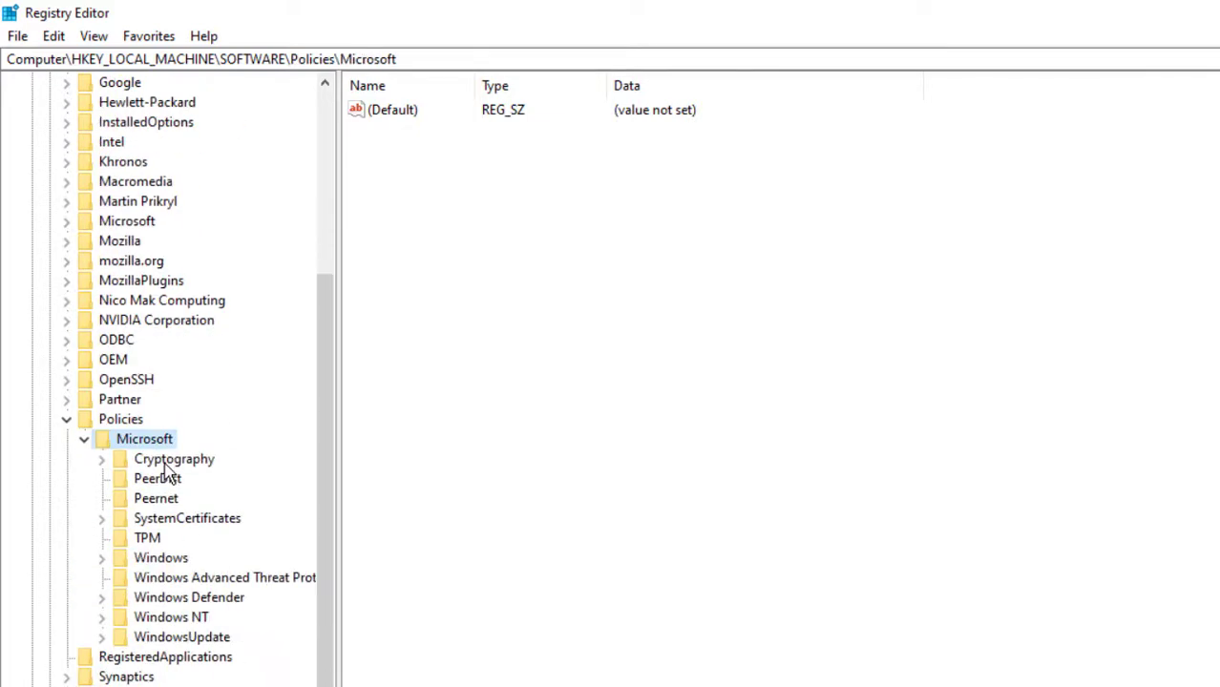
# Create a new key named WindowsUpdate under the Windows key in Policies\Microsoft.
pyautogui.rightClick(170, 563)
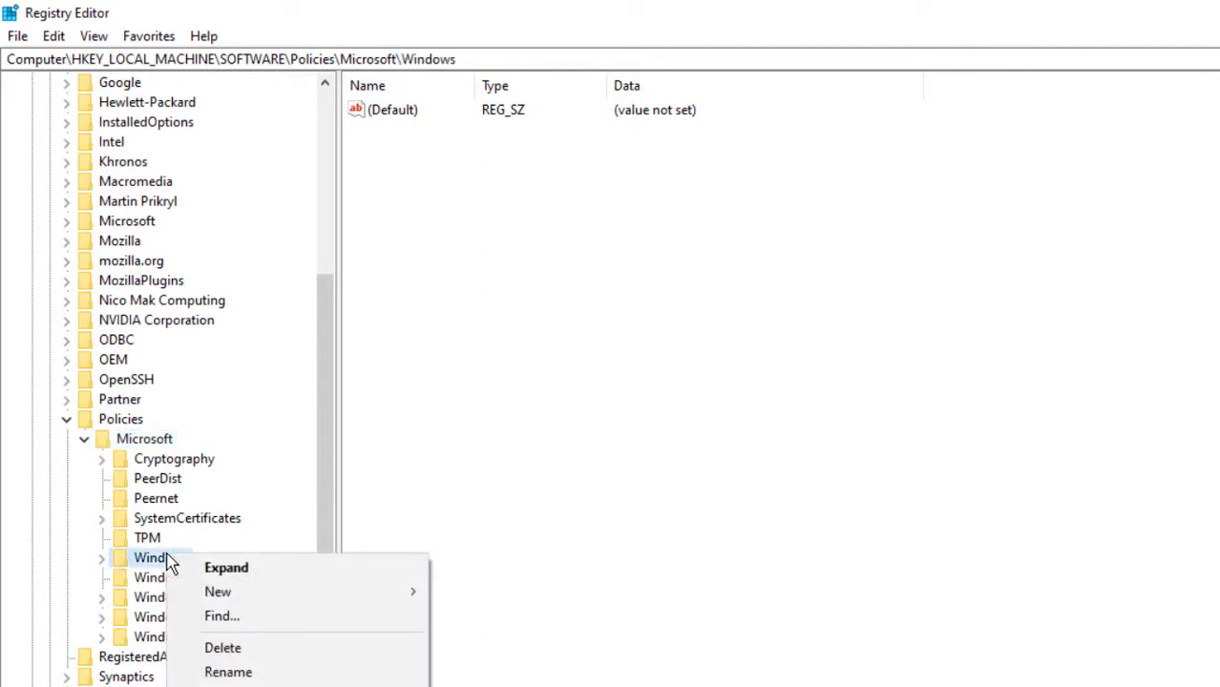
pyautogui.moveTo(204, 589)
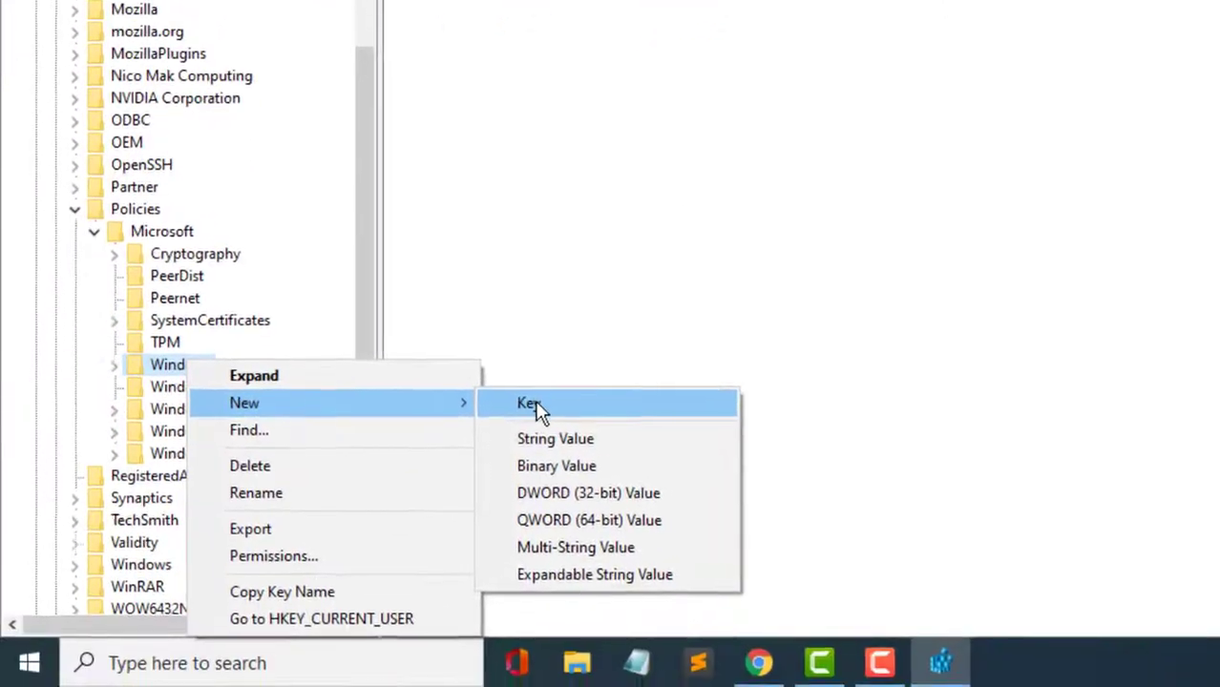
pyautogui.click(528, 404)
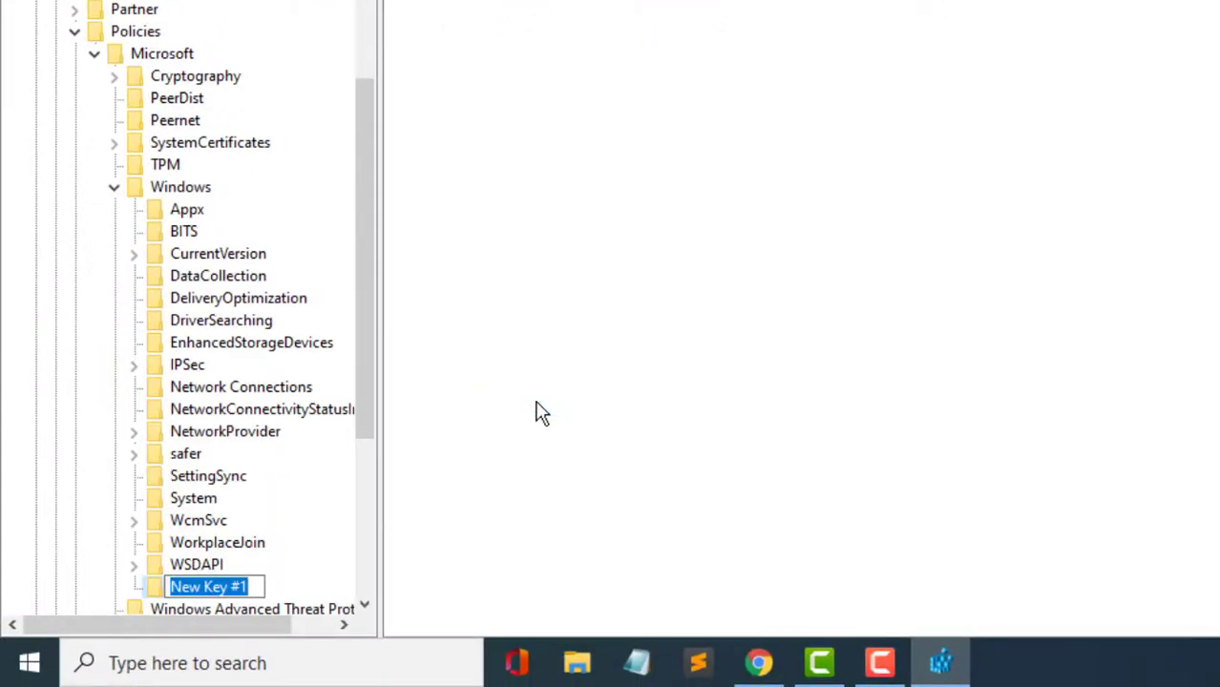
pyautogui.write('Windows')
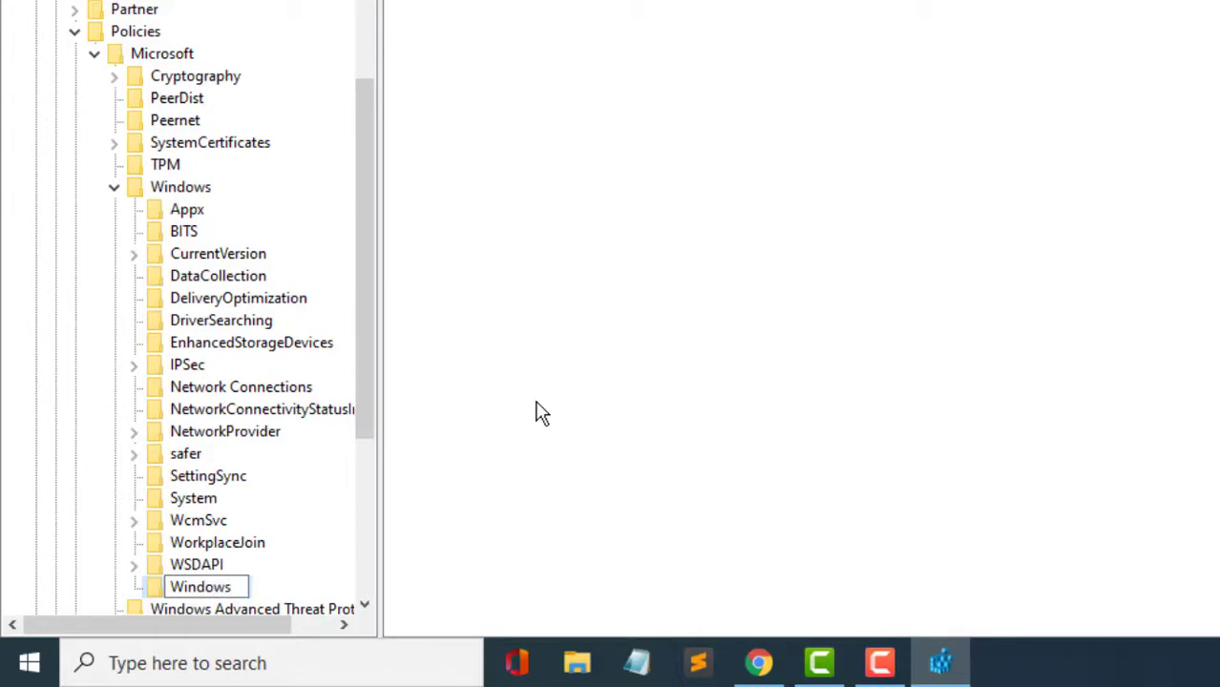
pyautogui.write('Upda')
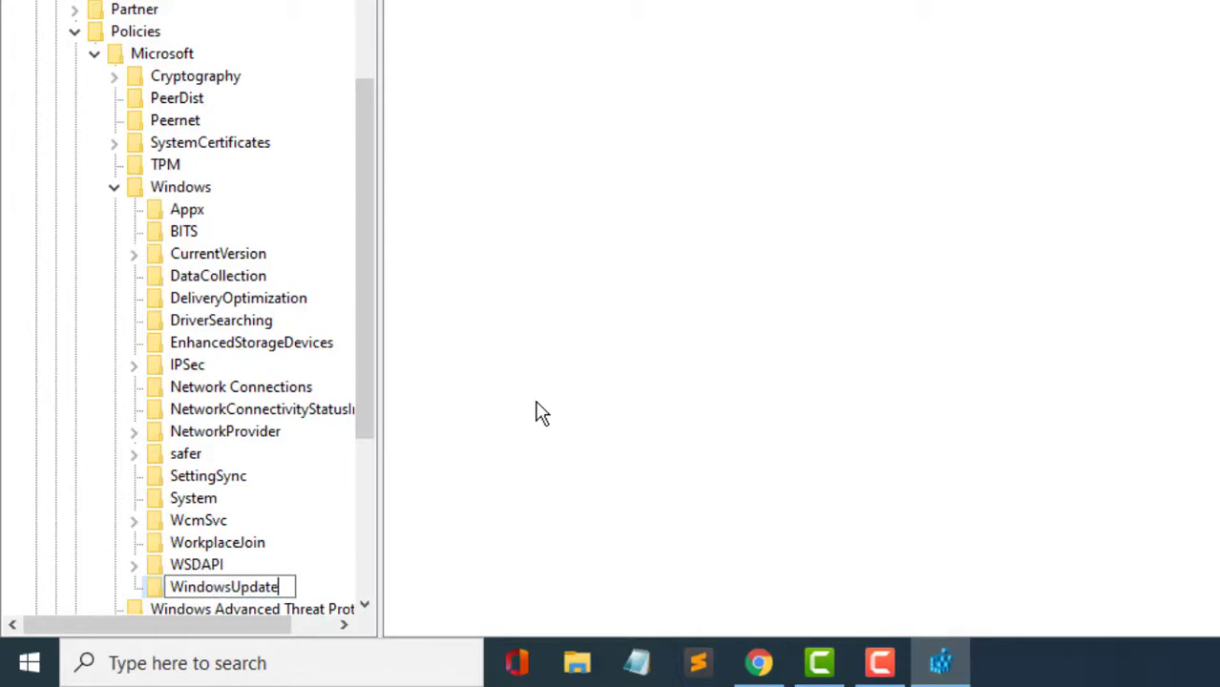
pyautogui.write('te')
pyautogui.press('Return')
# Create a subkey named AU inside the new WindowsUpdate key.
pyautogui.scroll(-2, 345, 454)
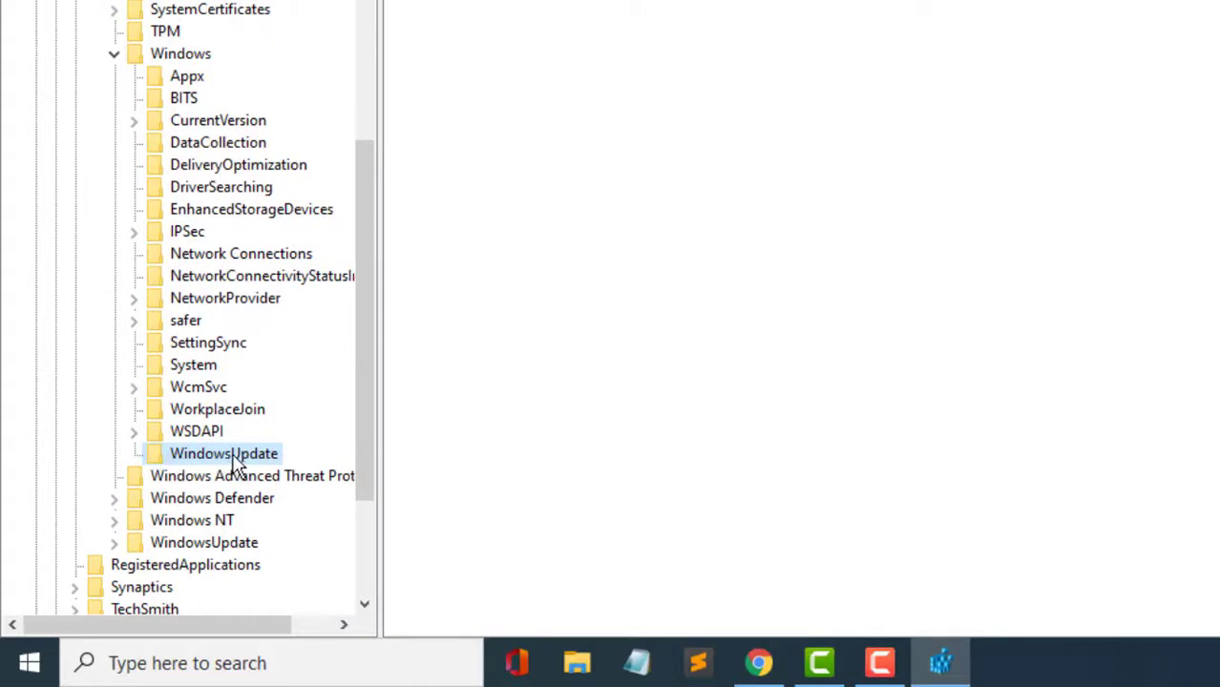
pyautogui.rightClick(195, 458)
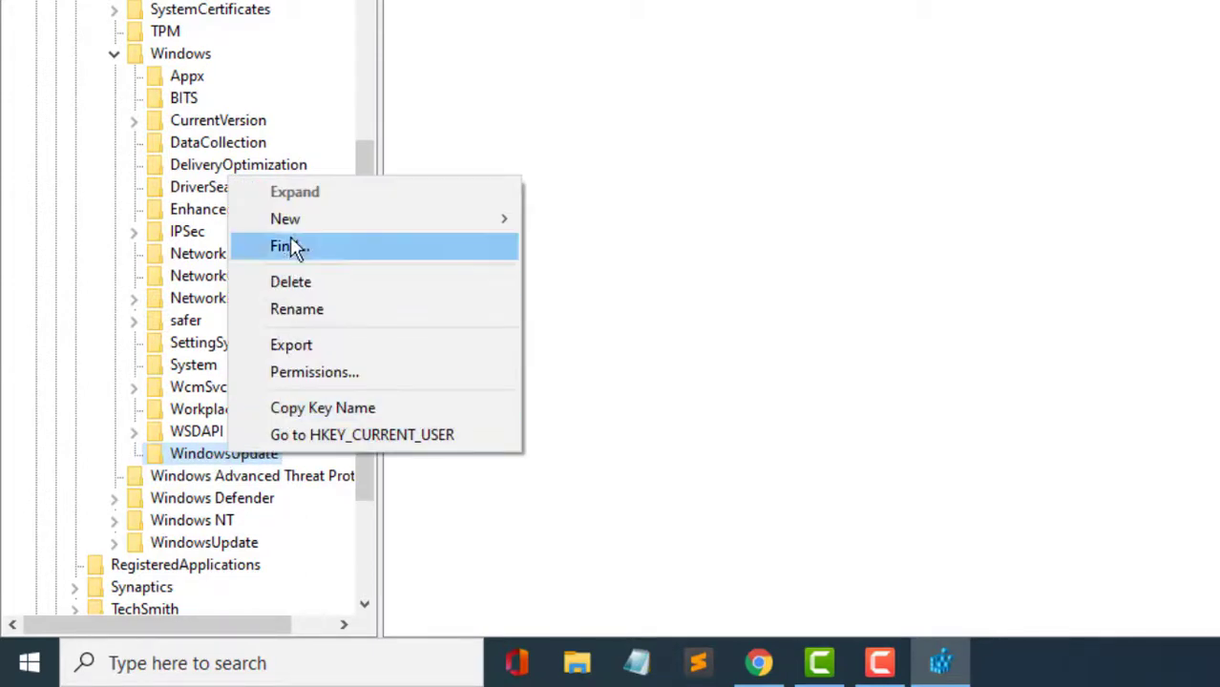
pyautogui.moveTo(295, 228)
pyautogui.click(569, 221)
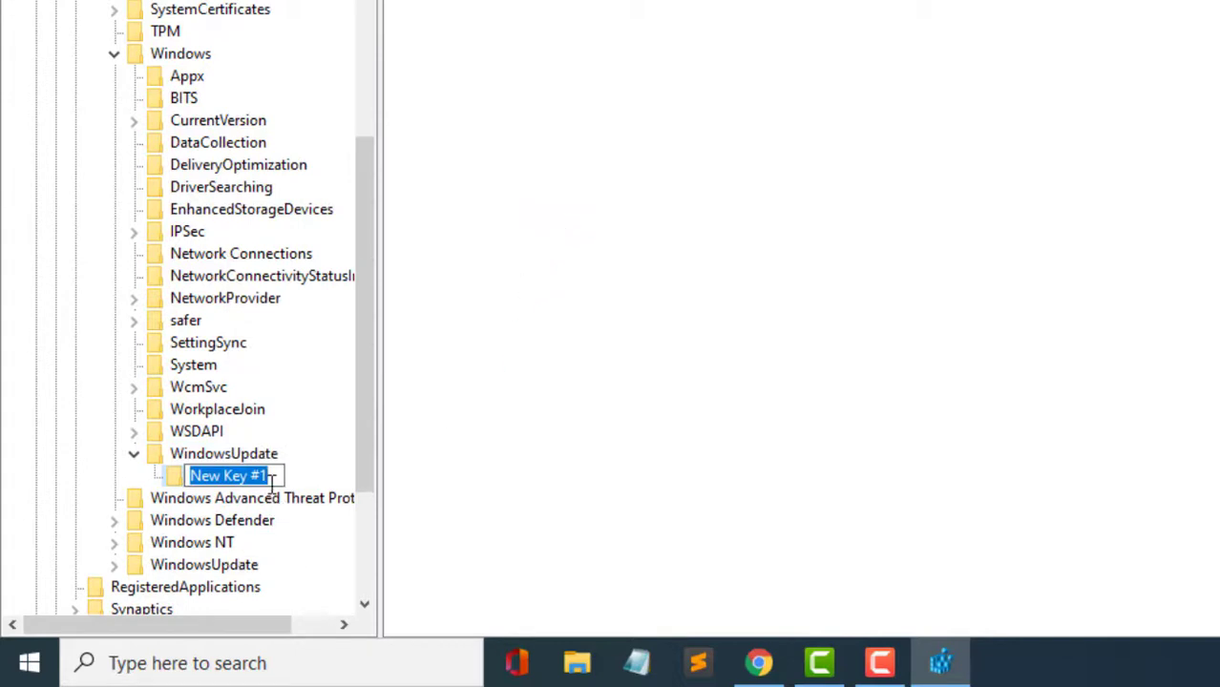
pyautogui.write('A')
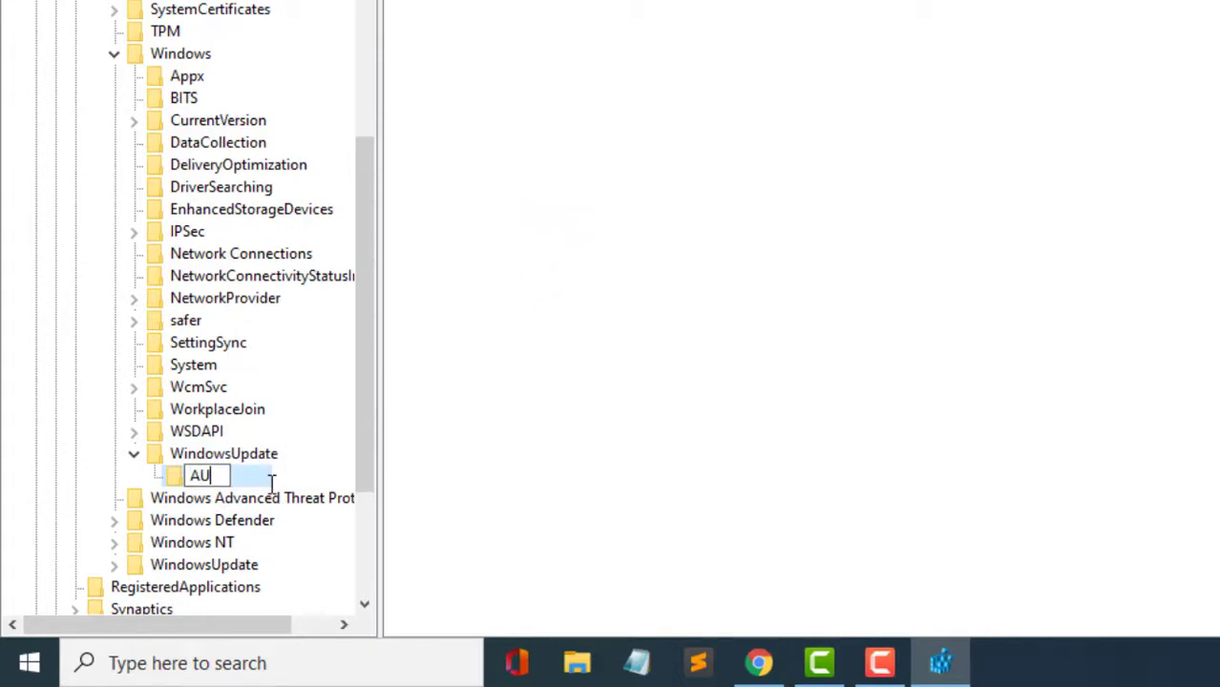
pyautogui.write('U')
pyautogui.press('Return')
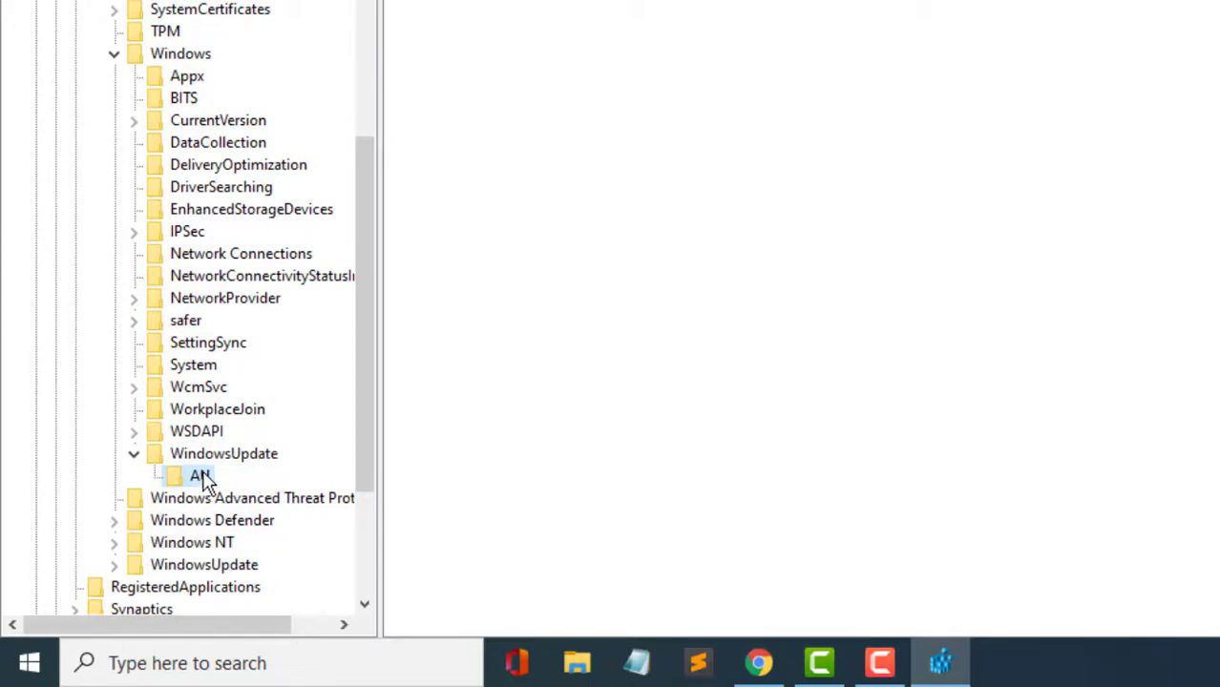
# Add a DWORD (32-bit) value named NoAutoUpdate to the AU key.
pyautogui.click(586, 279)
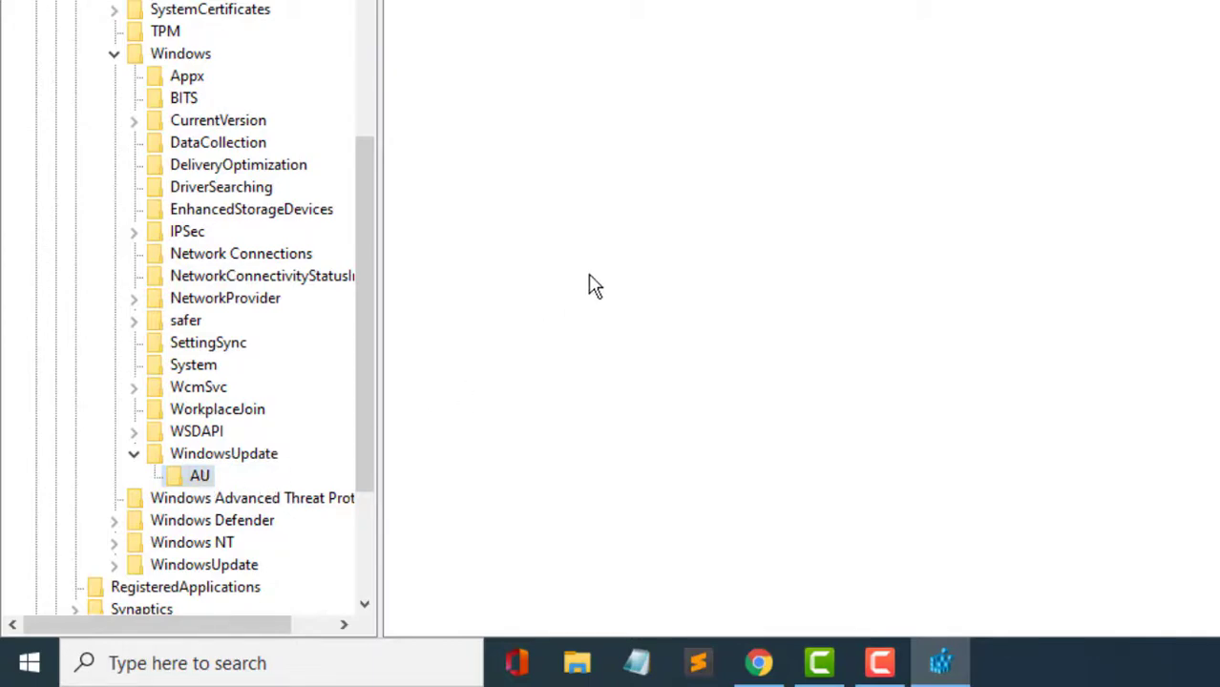
pyautogui.rightClick(600, 83)
pyautogui.moveTo(657, 97)
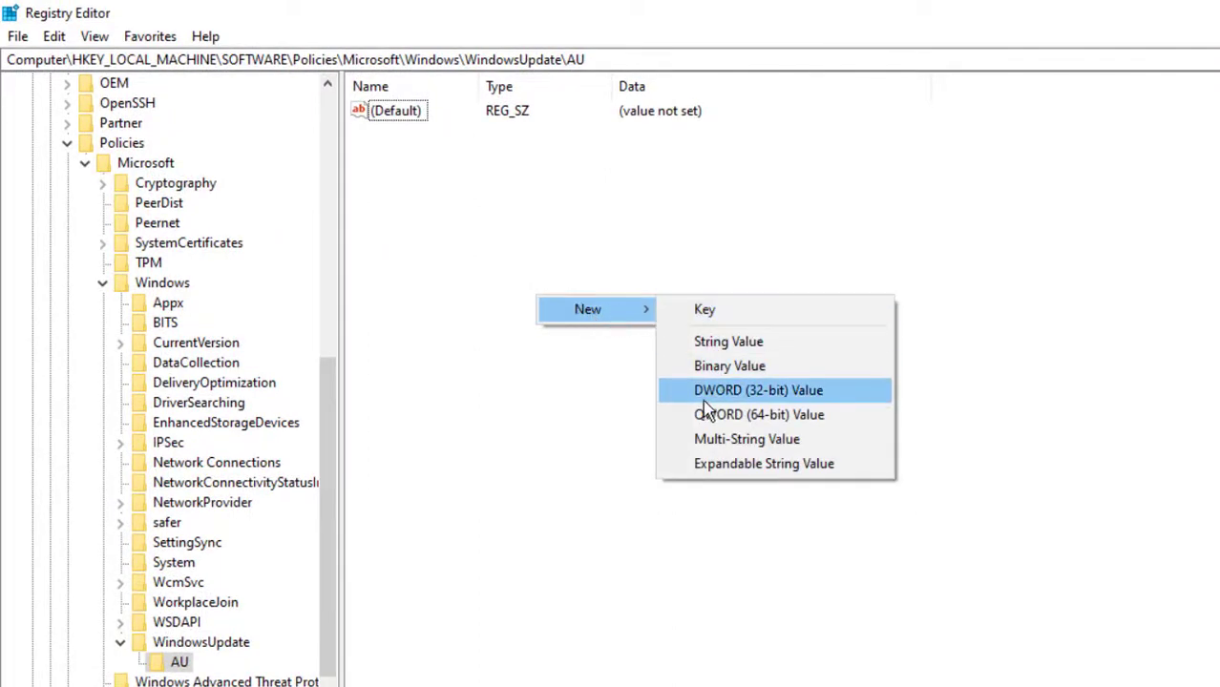
pyautogui.click(800, 399)
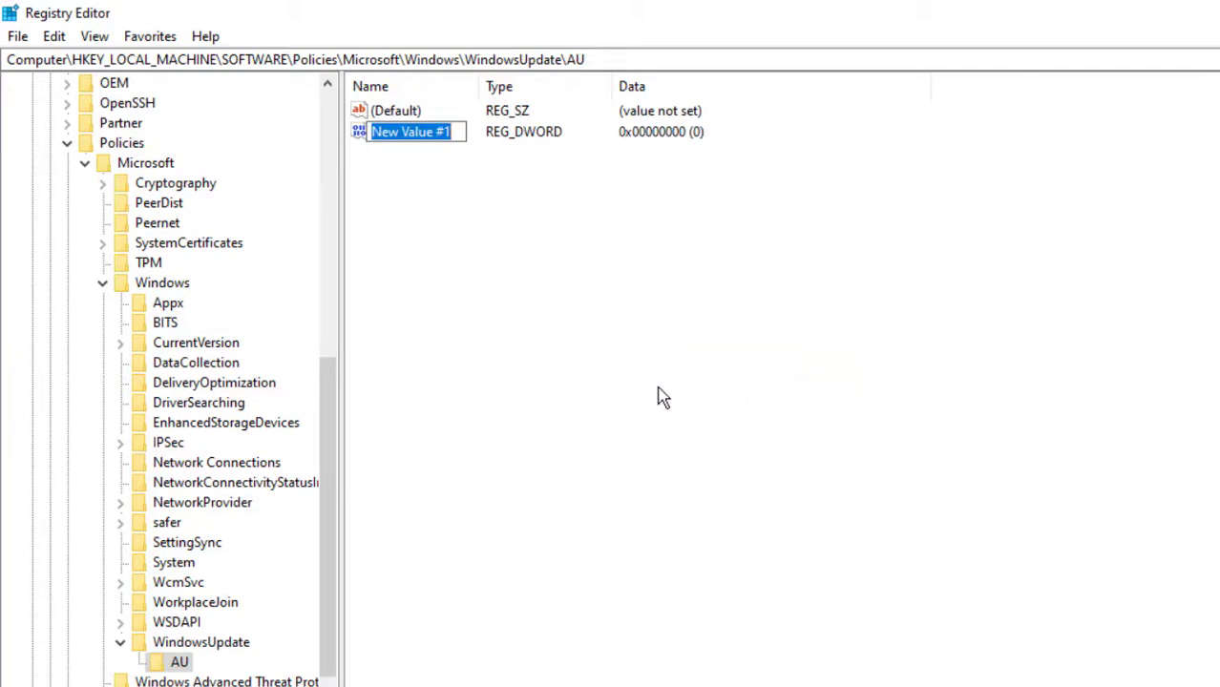
pyautogui.write('NO')
pyautogui.press('BackSpace')
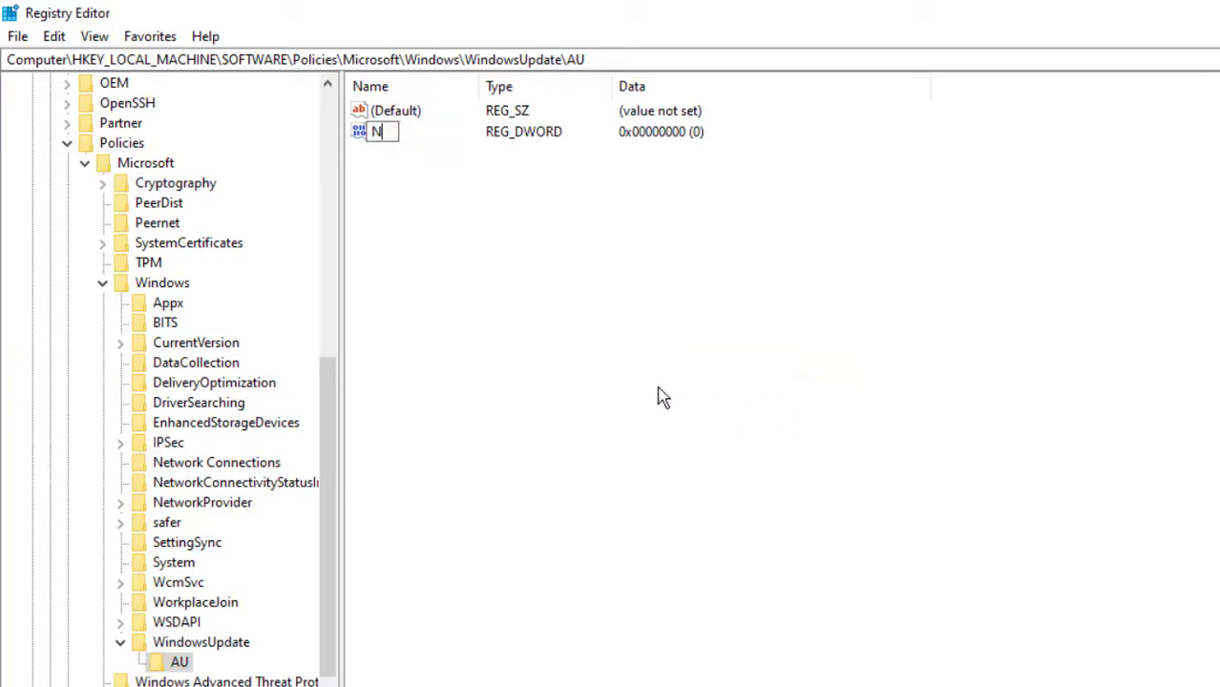
pyautogui.write('oAutoUpdate')
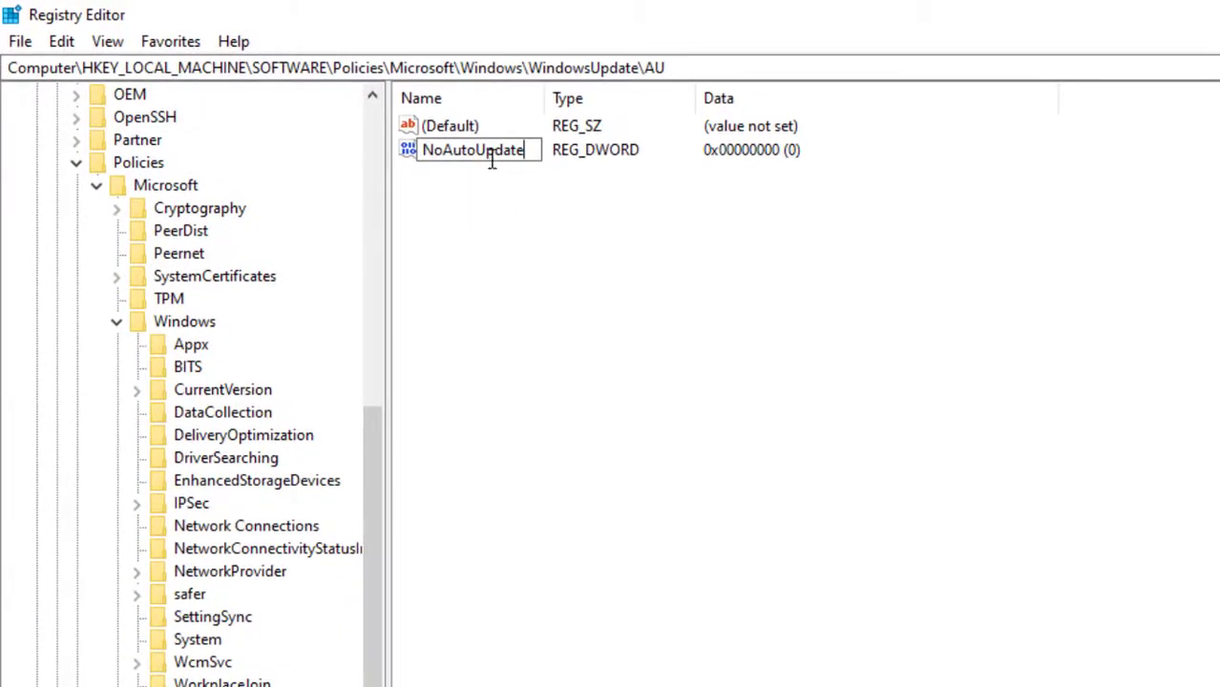
pyautogui.press('Return')
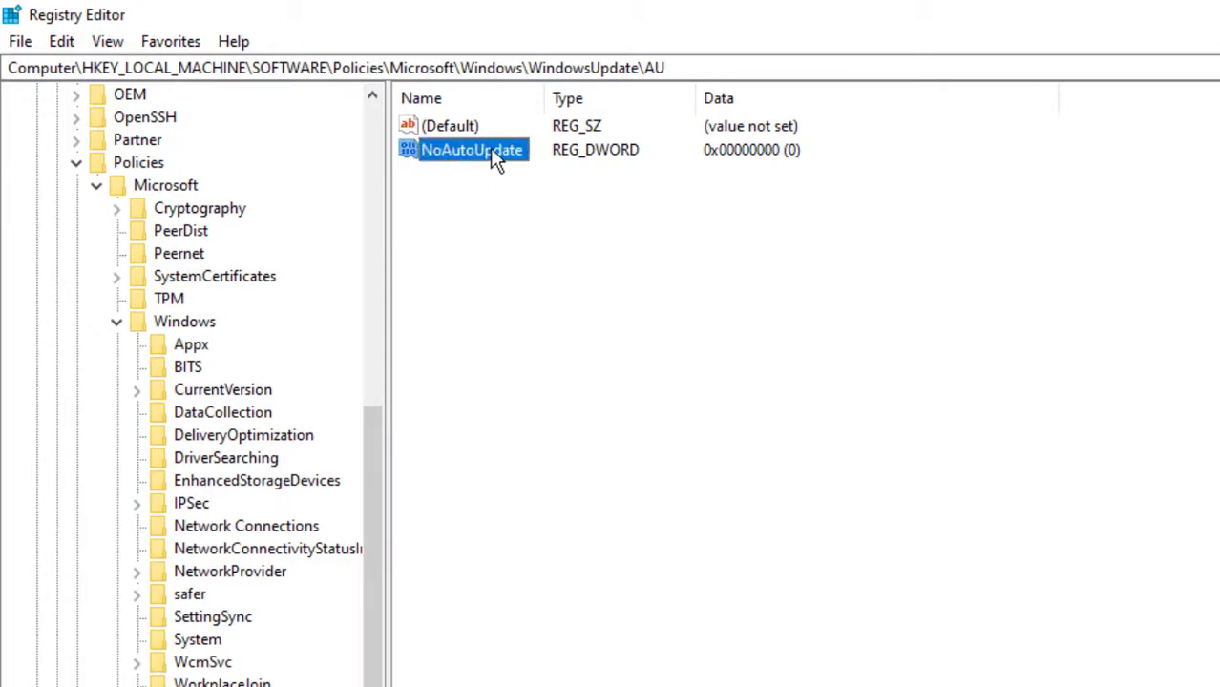
# Set the value data of NoAutoUpdate to 1 and close the Registry Editor.
pyautogui.doubleClick(486, 152)
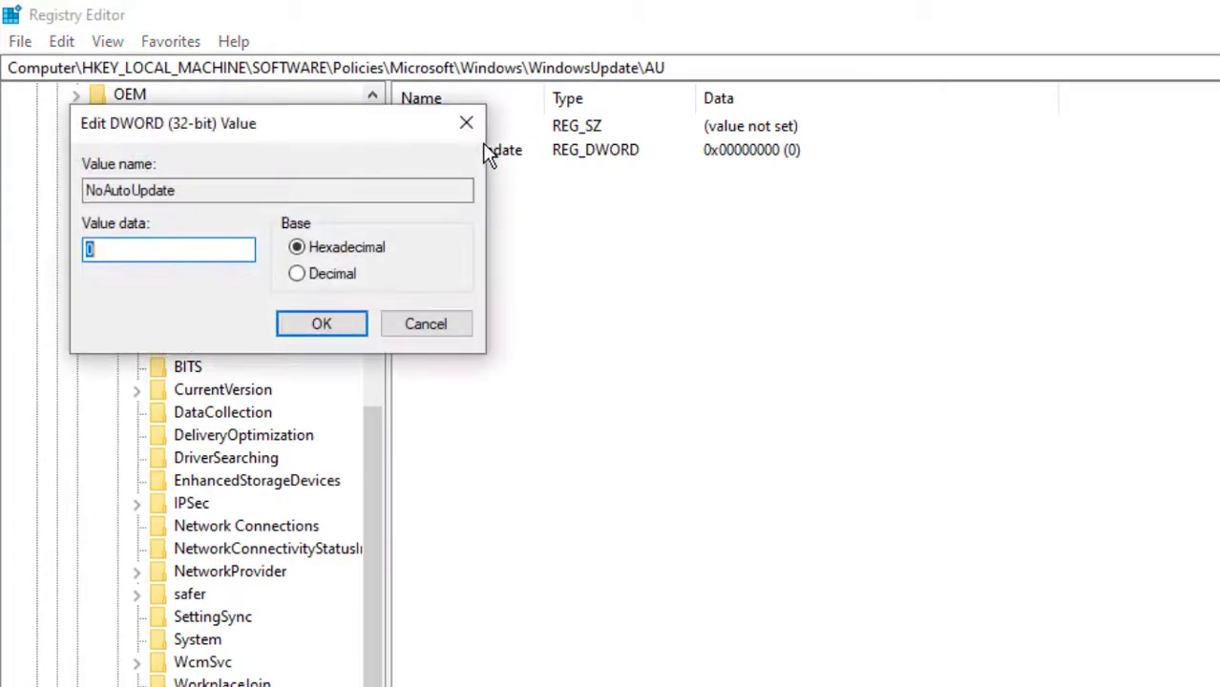
pyautogui.click(117, 251)
pyautogui.write('1')
pyautogui.click(315, 323)
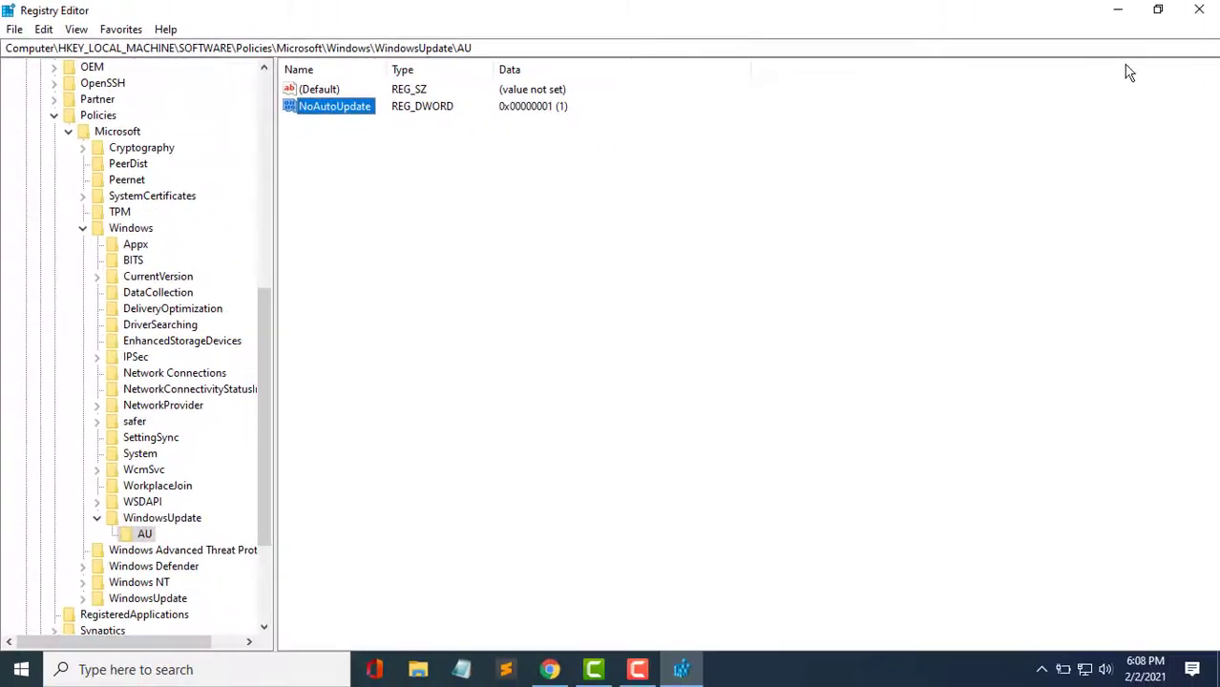
pyautogui.click(1204, 23)
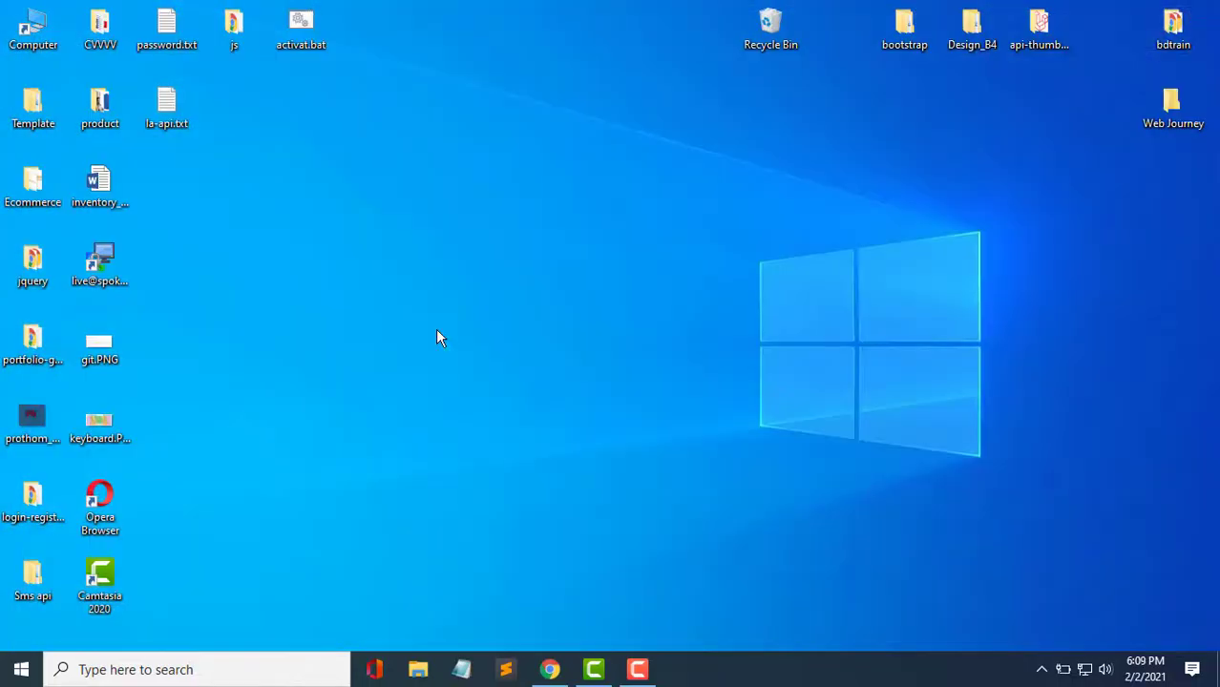